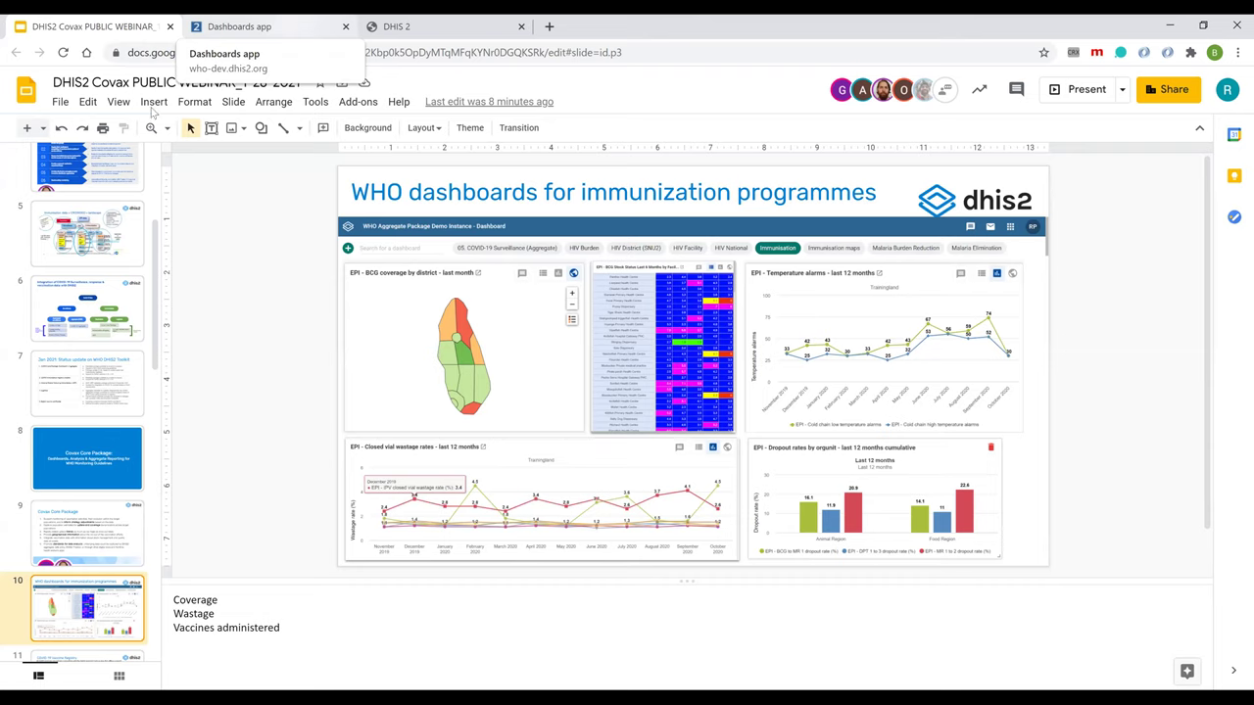
In the Dashboards app, view the Immunisation dashboard, then switch to the COVAX - Vaccination dashboard.
key(ctrl+Tab)
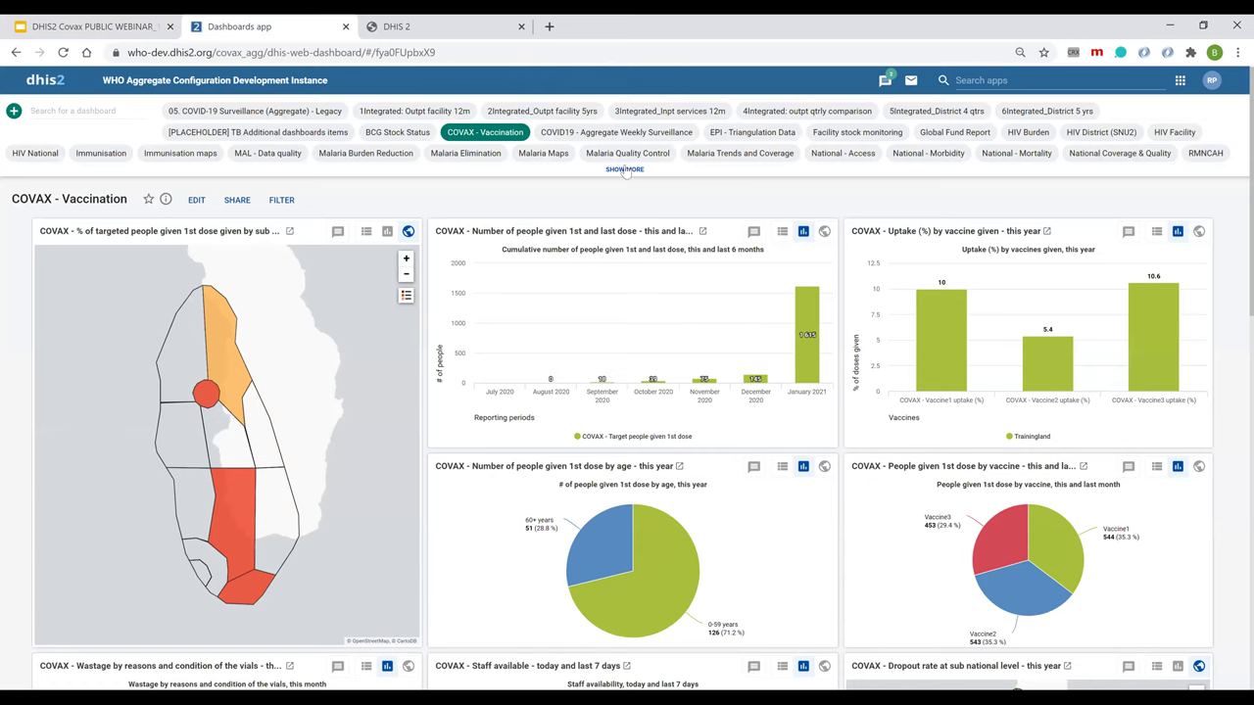
click(625, 170)
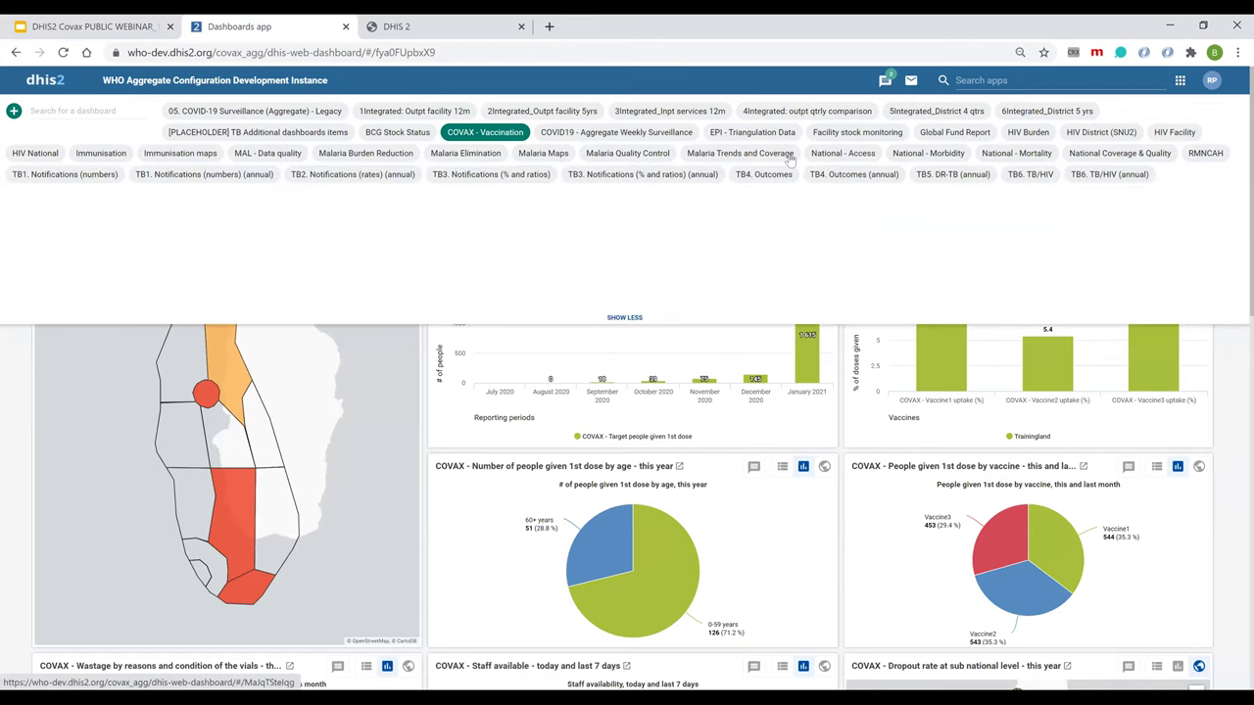
click(108, 154)
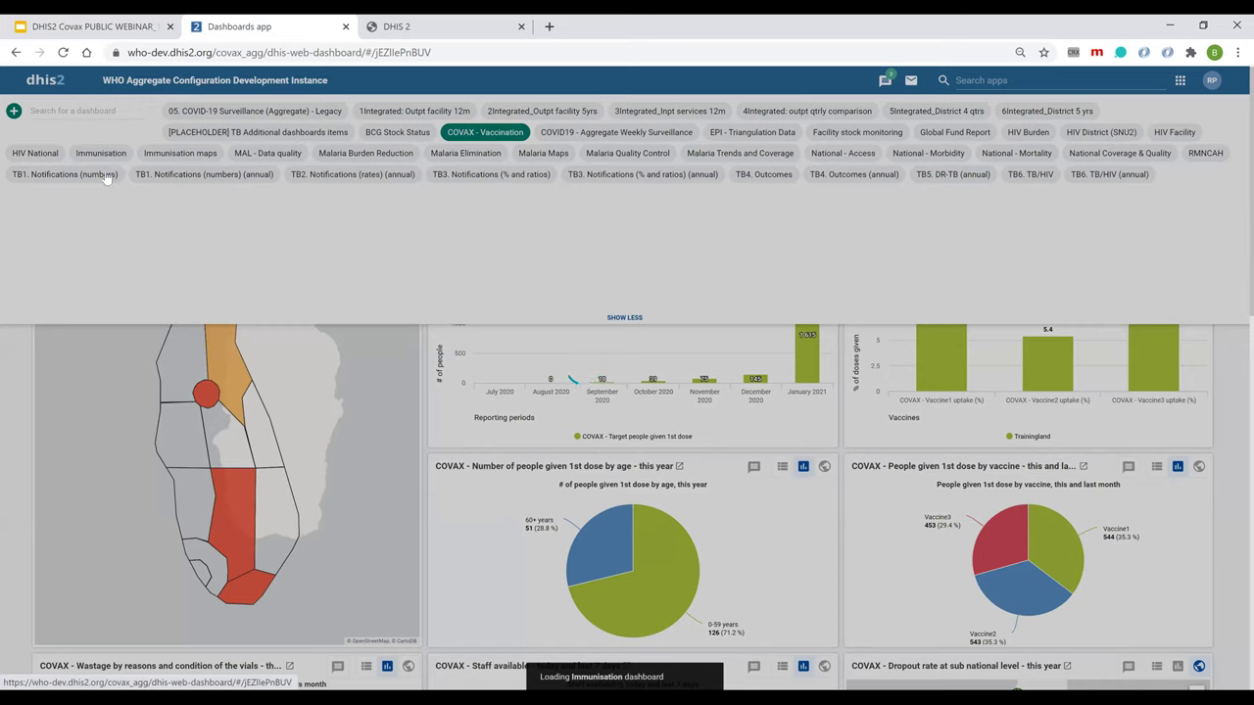
click(476, 138)
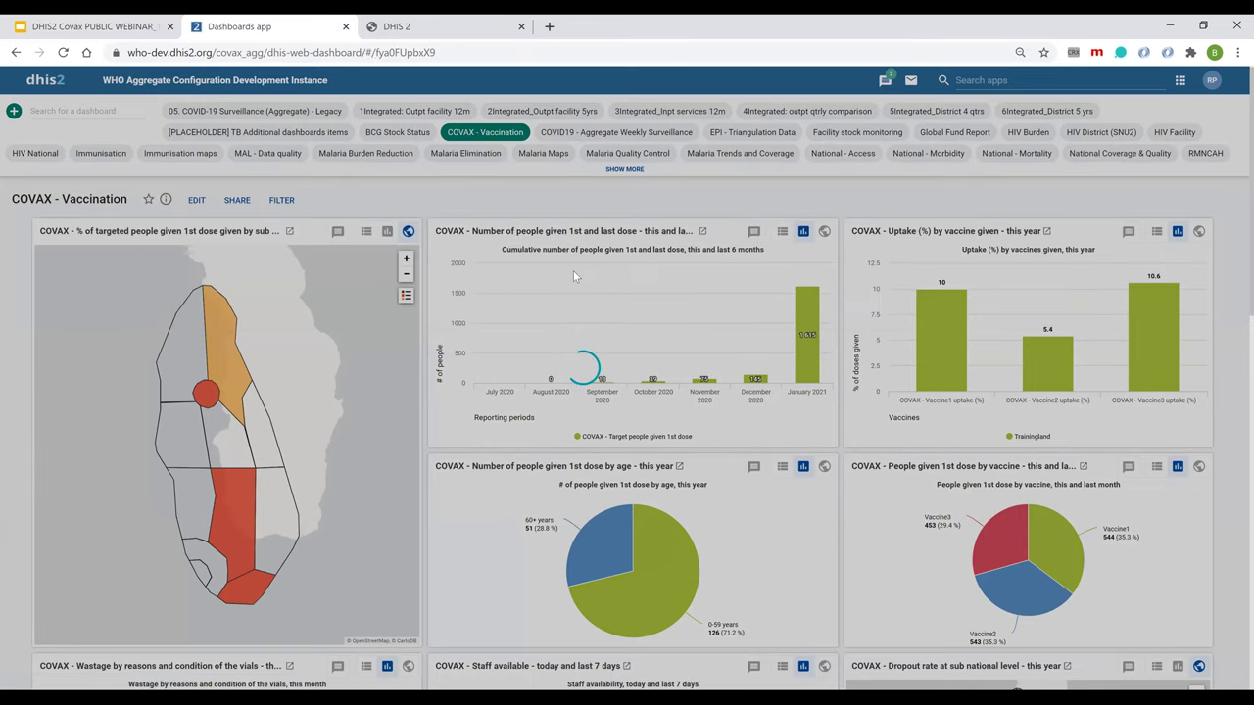
Scroll the COVAX - Vaccination dashboard to the wastage, staff, dropout, AEFI and reporting-rate charts.
scroll(573, 271, down, 1)
scroll(573, 270, down, 1)
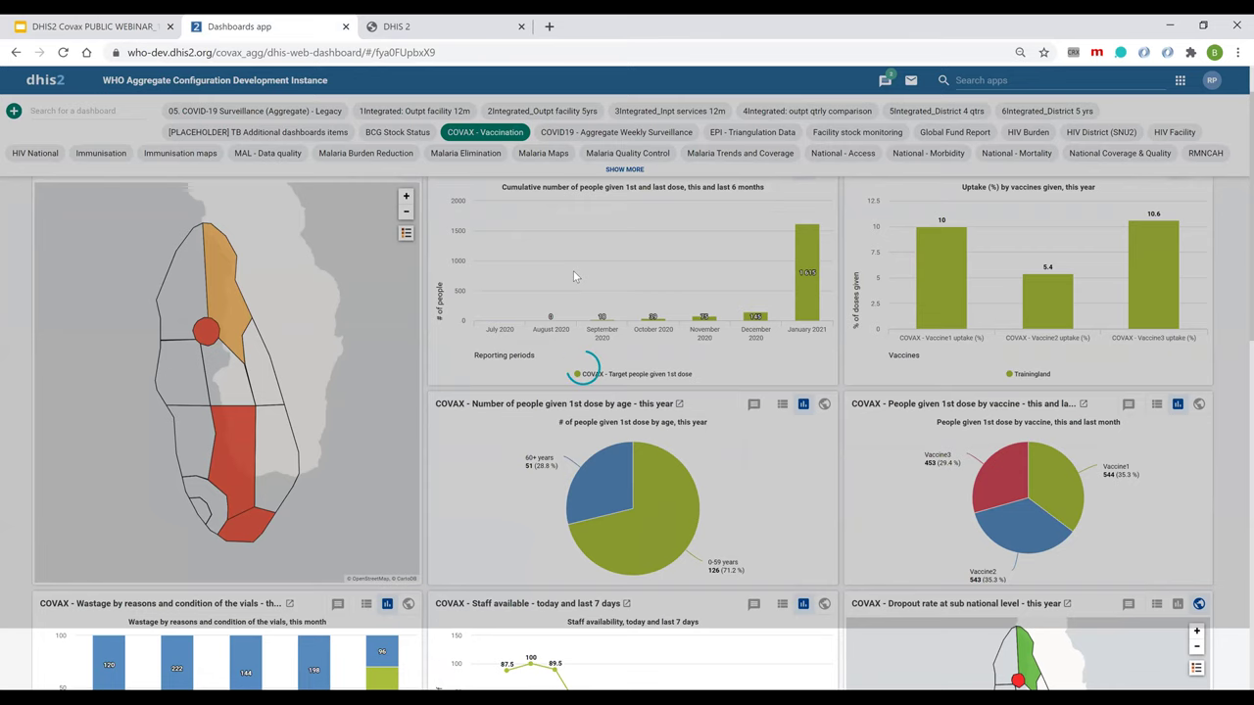
scroll(573, 270, up, 1)
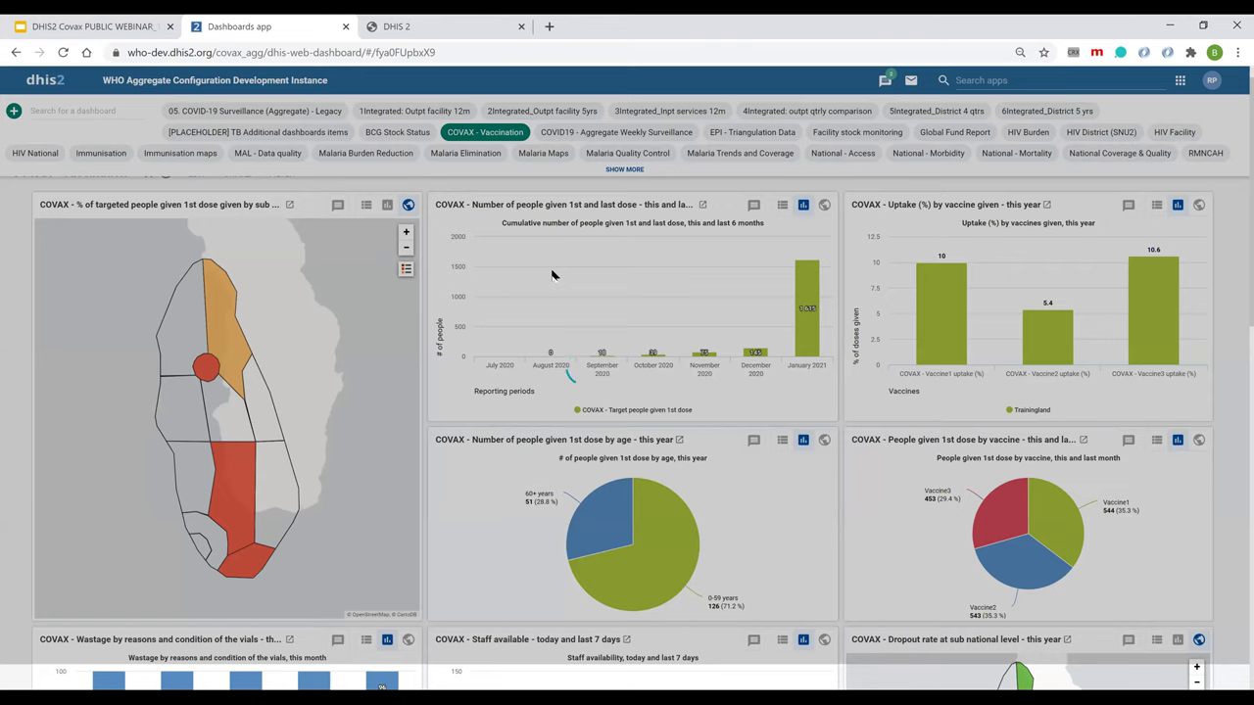
scroll(551, 275, down, 3)
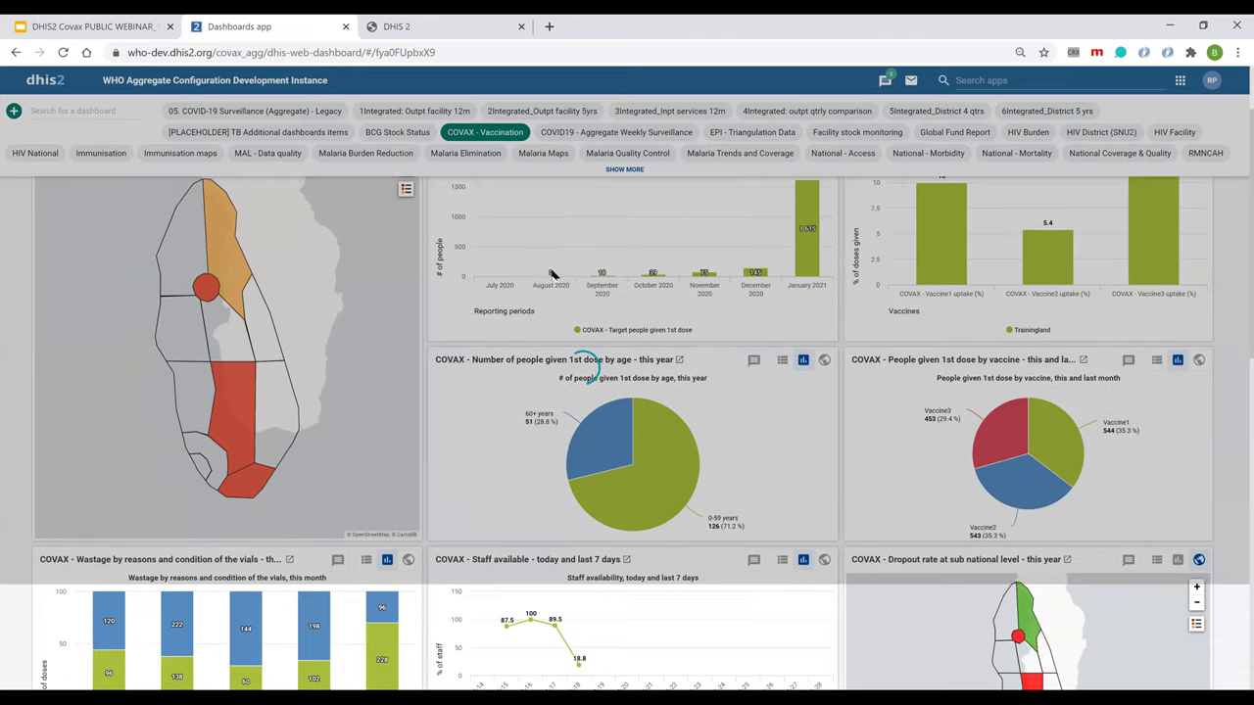
scroll(552, 275, down, 2)
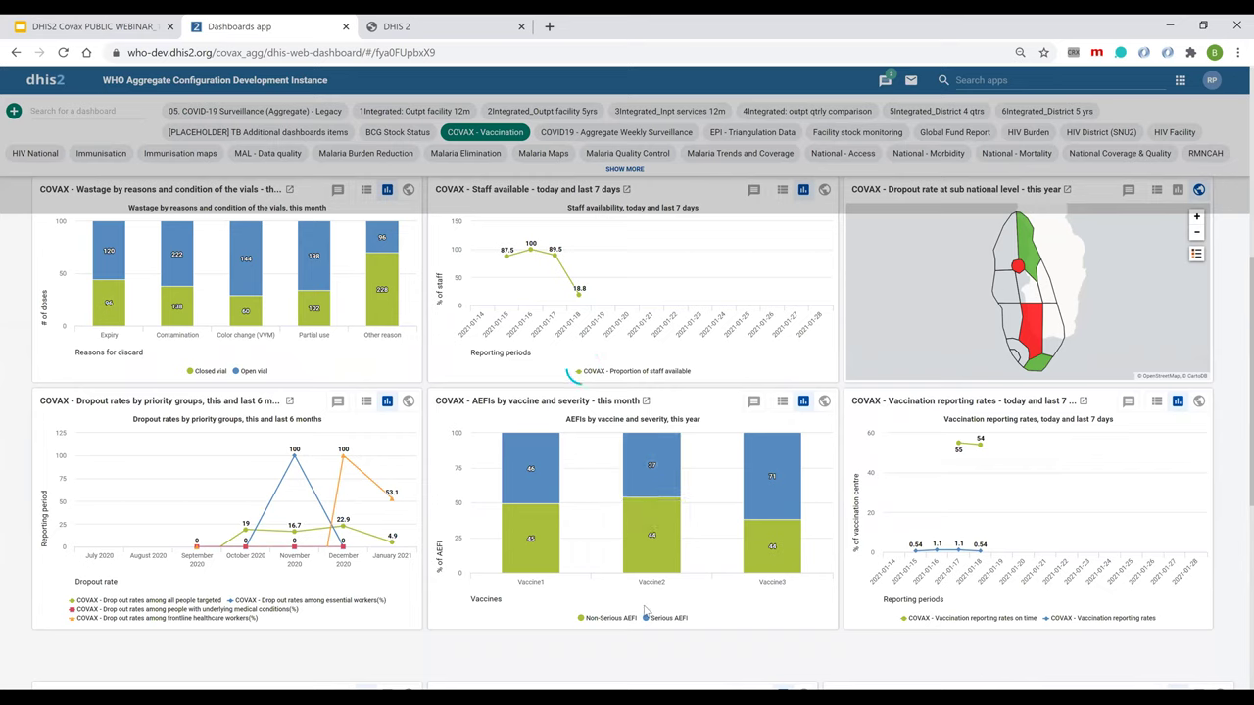
Scroll down to the vials, stock-at-hand and items-required tables, then back up to the top.
scroll(821, 644, down, 5)
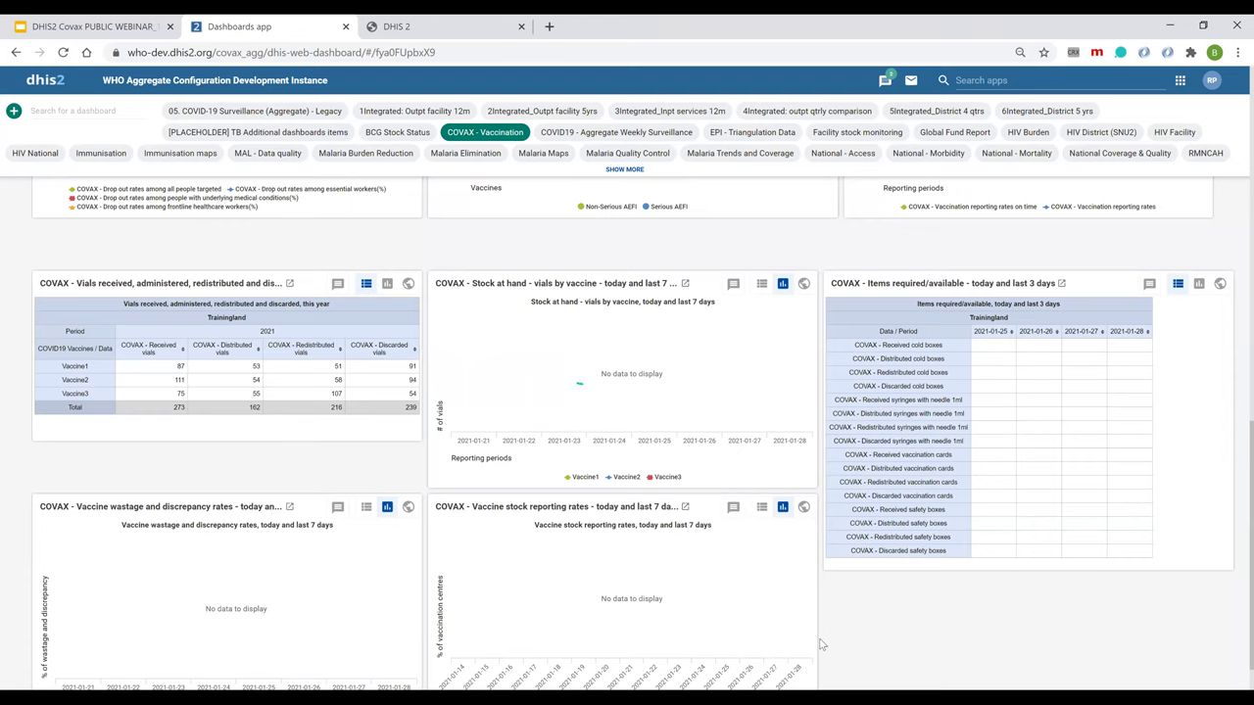
scroll(820, 644, up, 10)
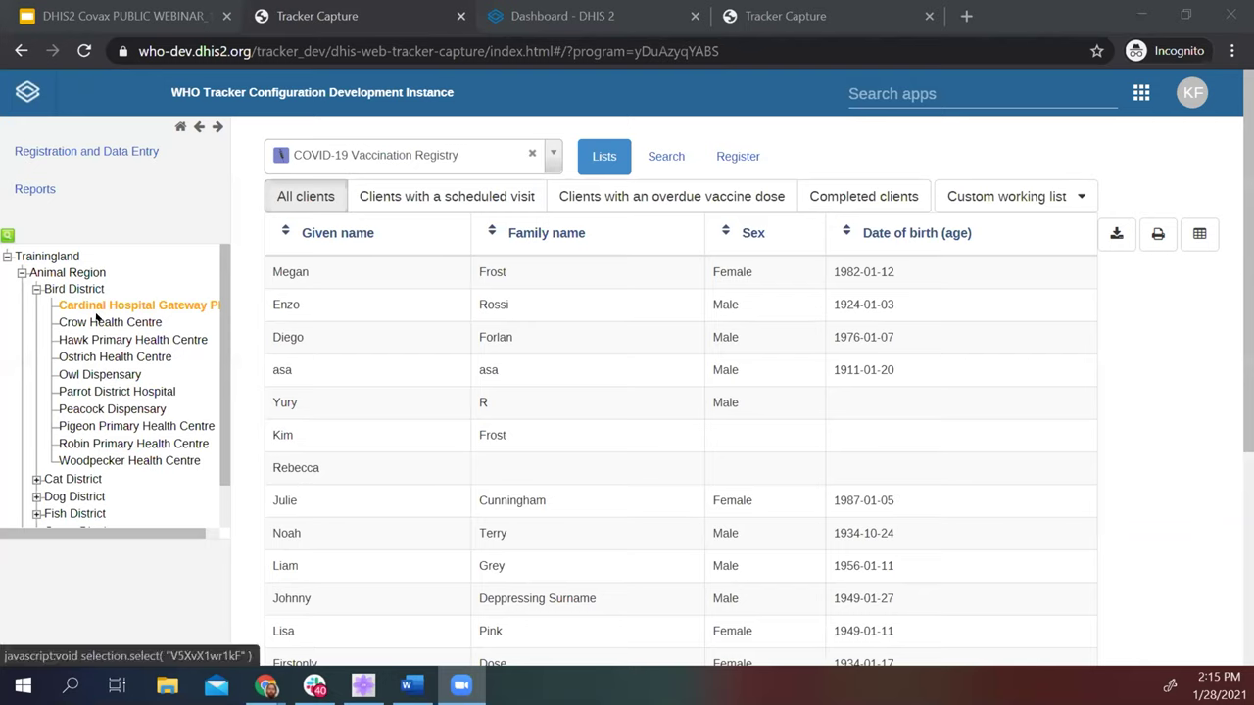
click(532, 152)
click(490, 155)
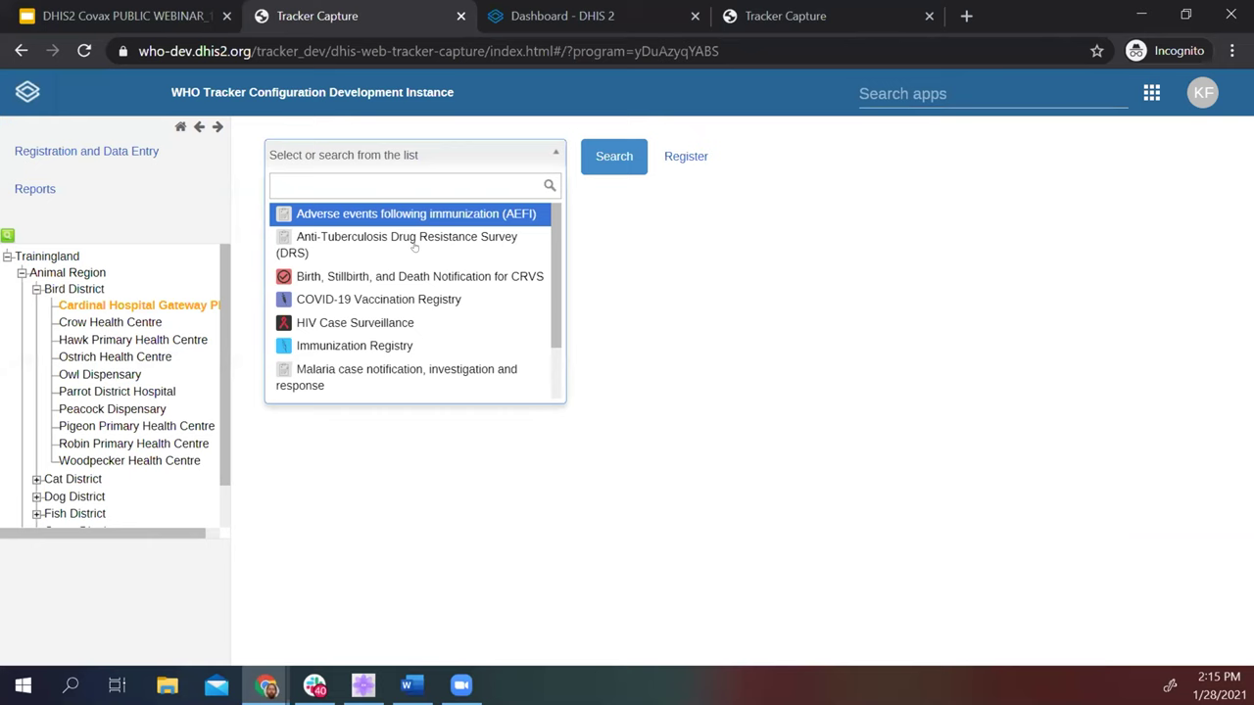
click(402, 299)
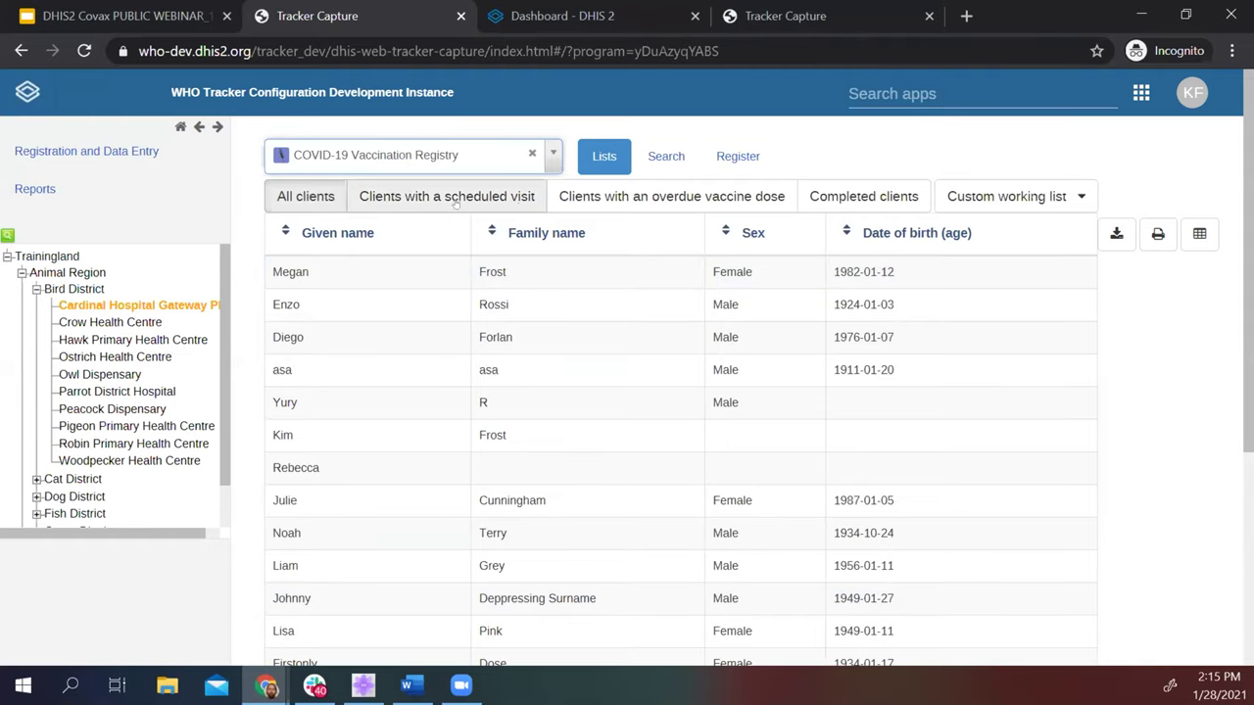
click(673, 200)
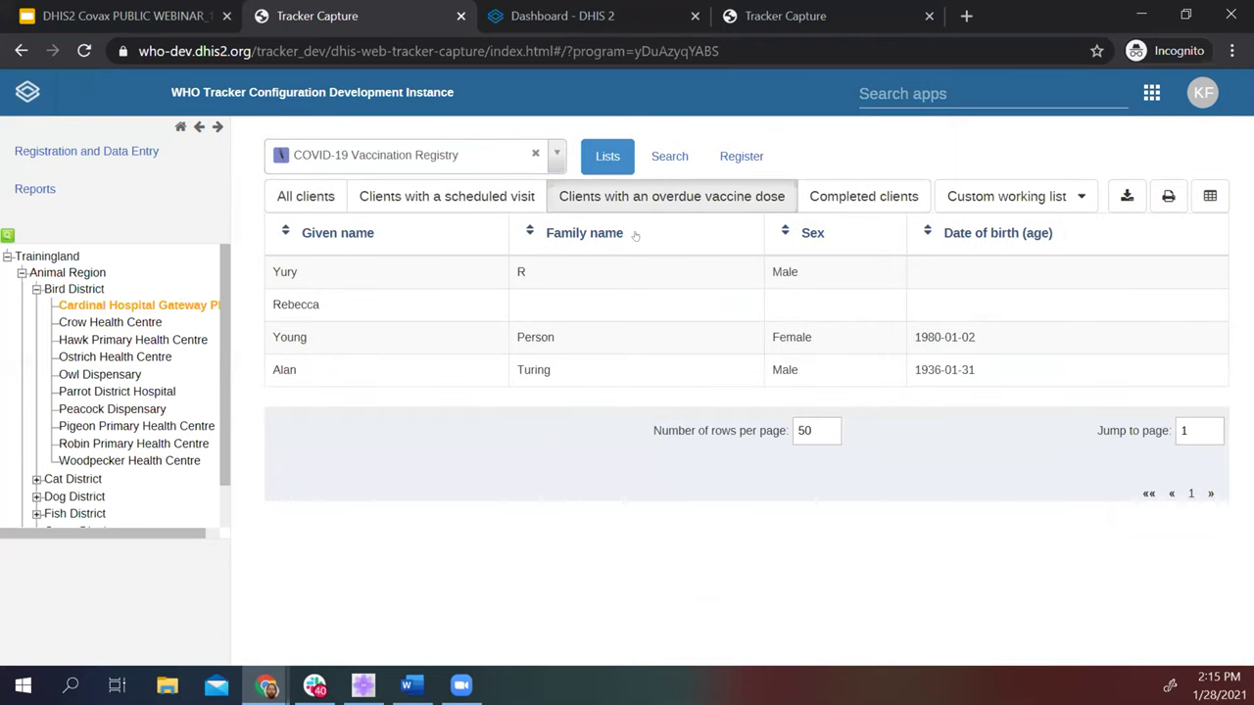
click(841, 198)
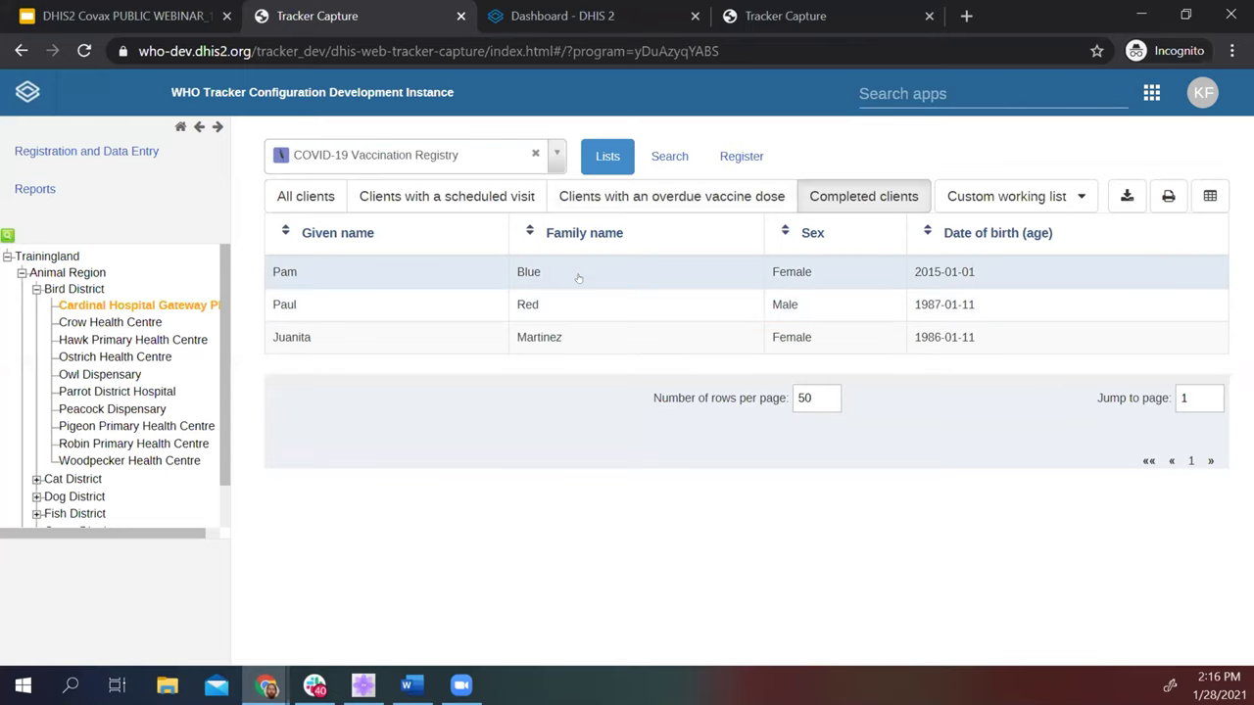
click(578, 278)
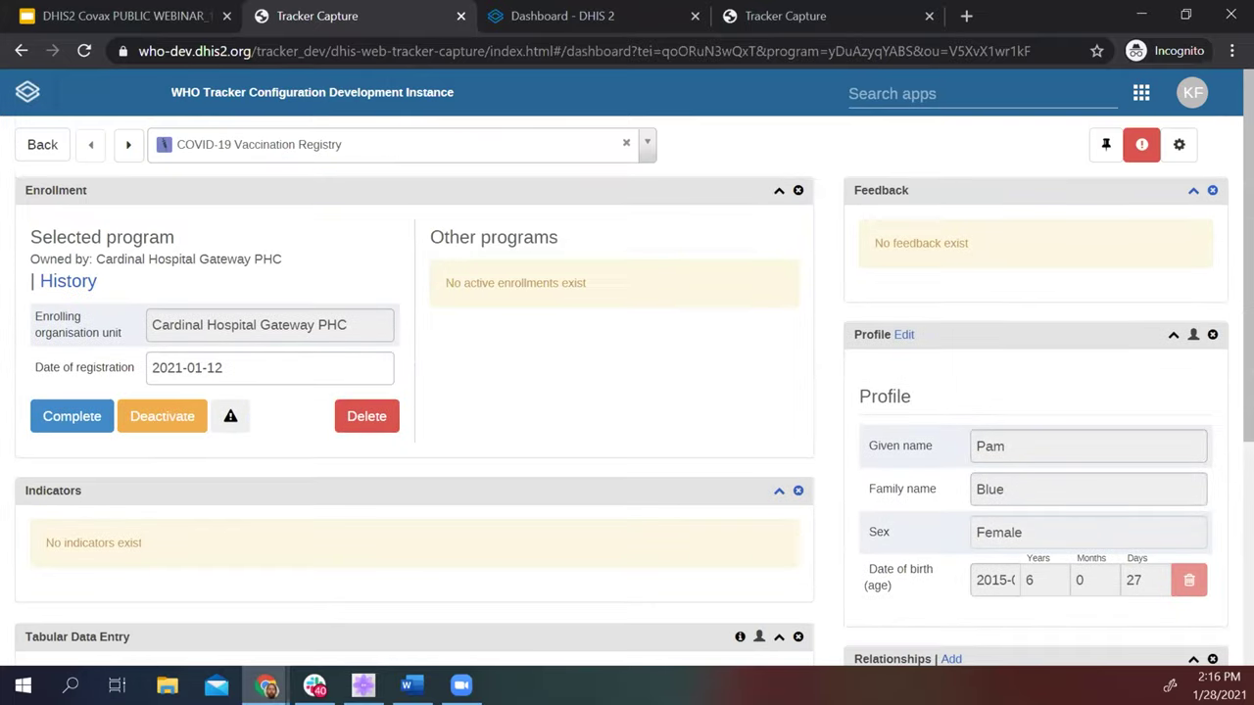
click(42, 144)
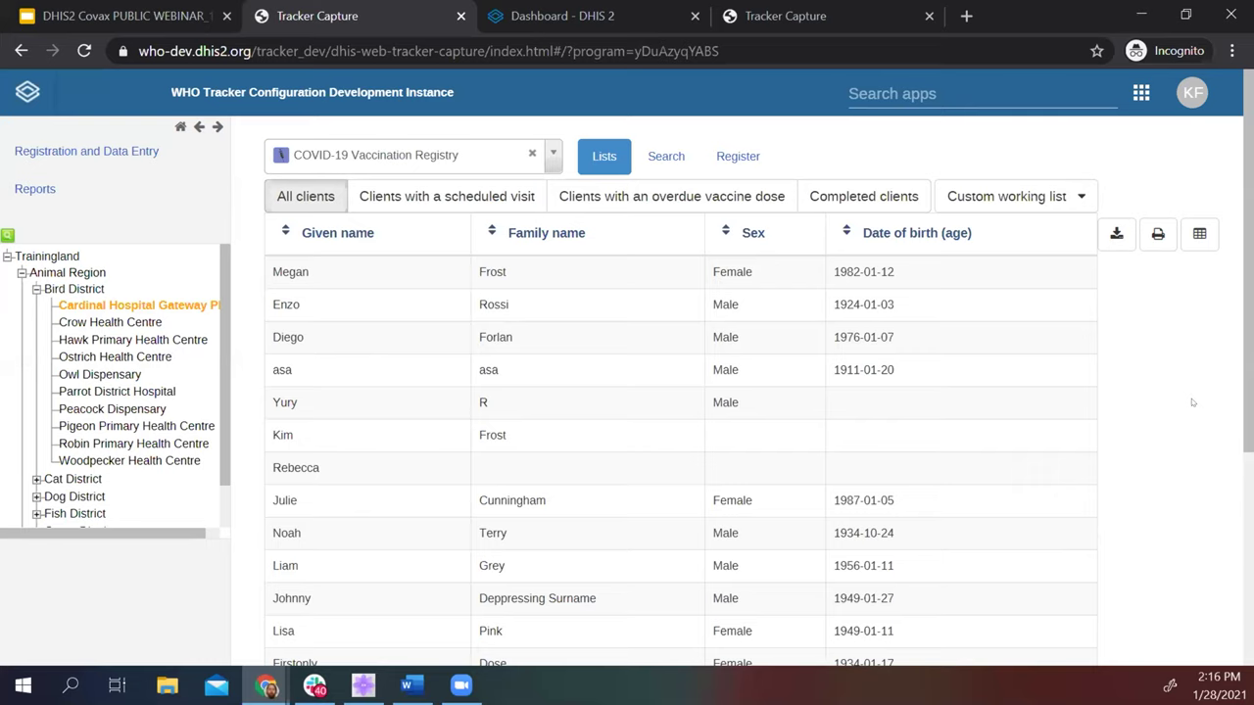
Search for an existing client by given and family name, then start a new client registration.
click(664, 147)
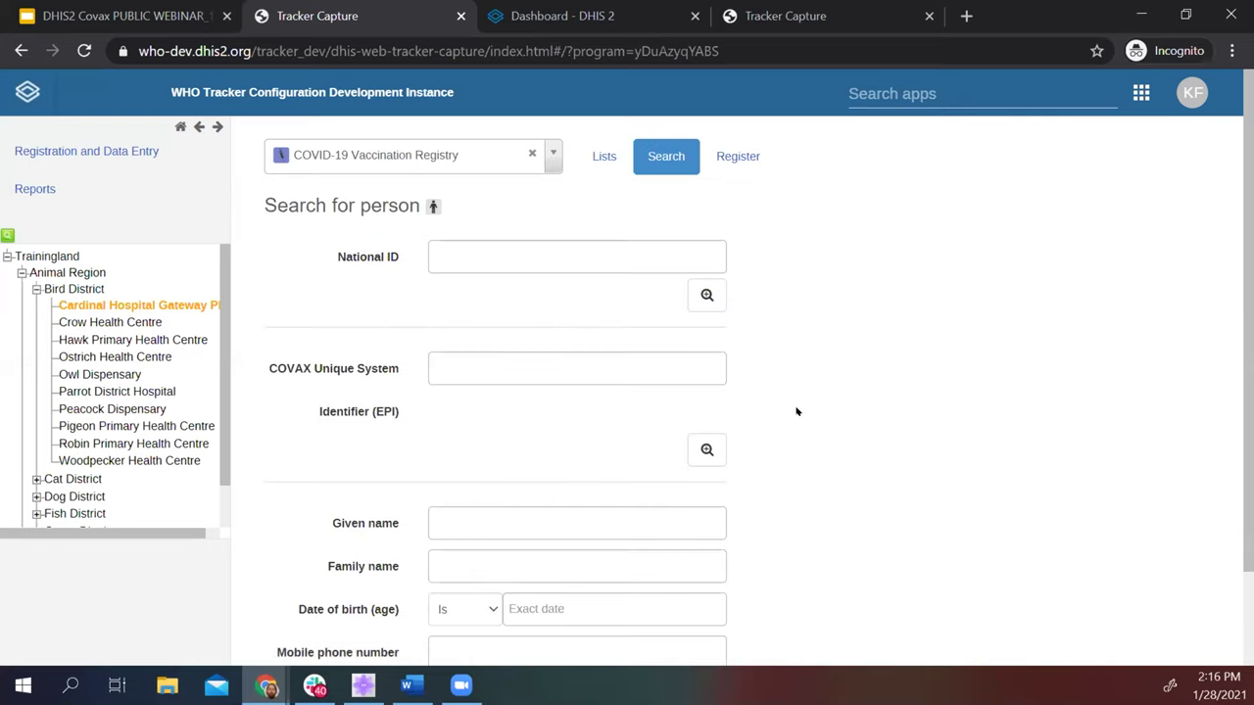
scroll(880, 393, down, 1)
scroll(880, 393, up, 1)
scroll(391, 393, down, 2)
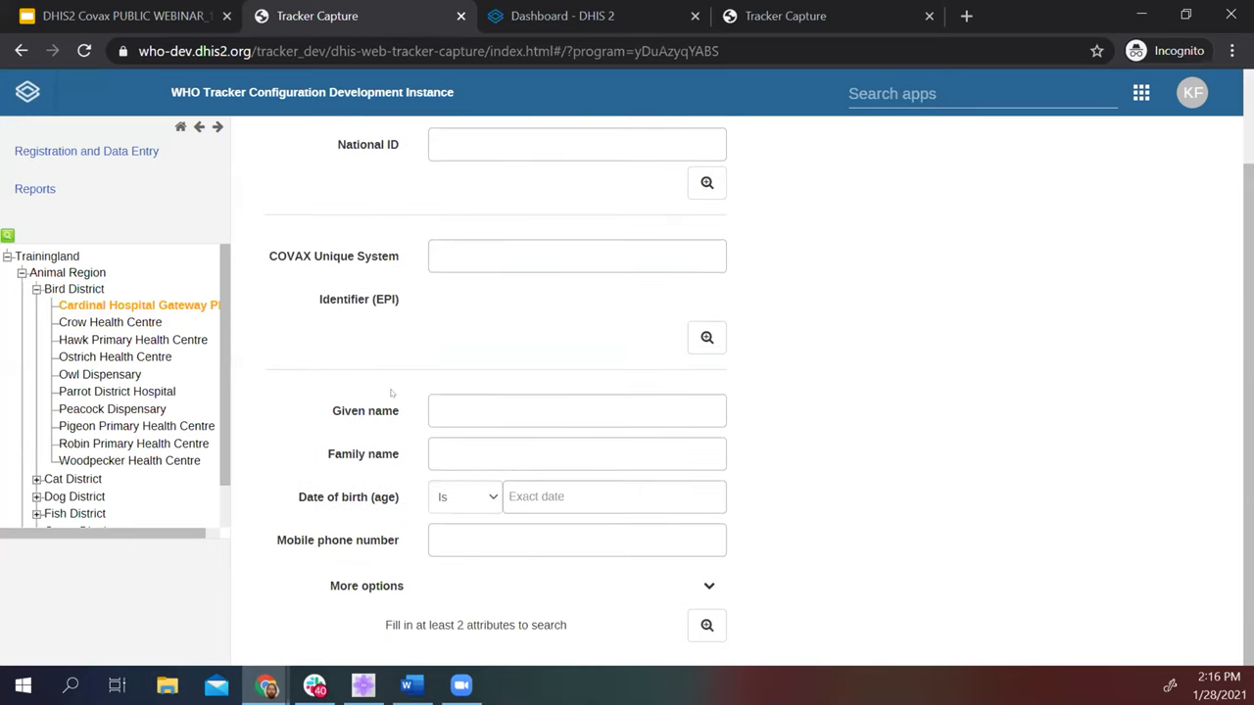
click(509, 415)
key(Tab)
key(Return)
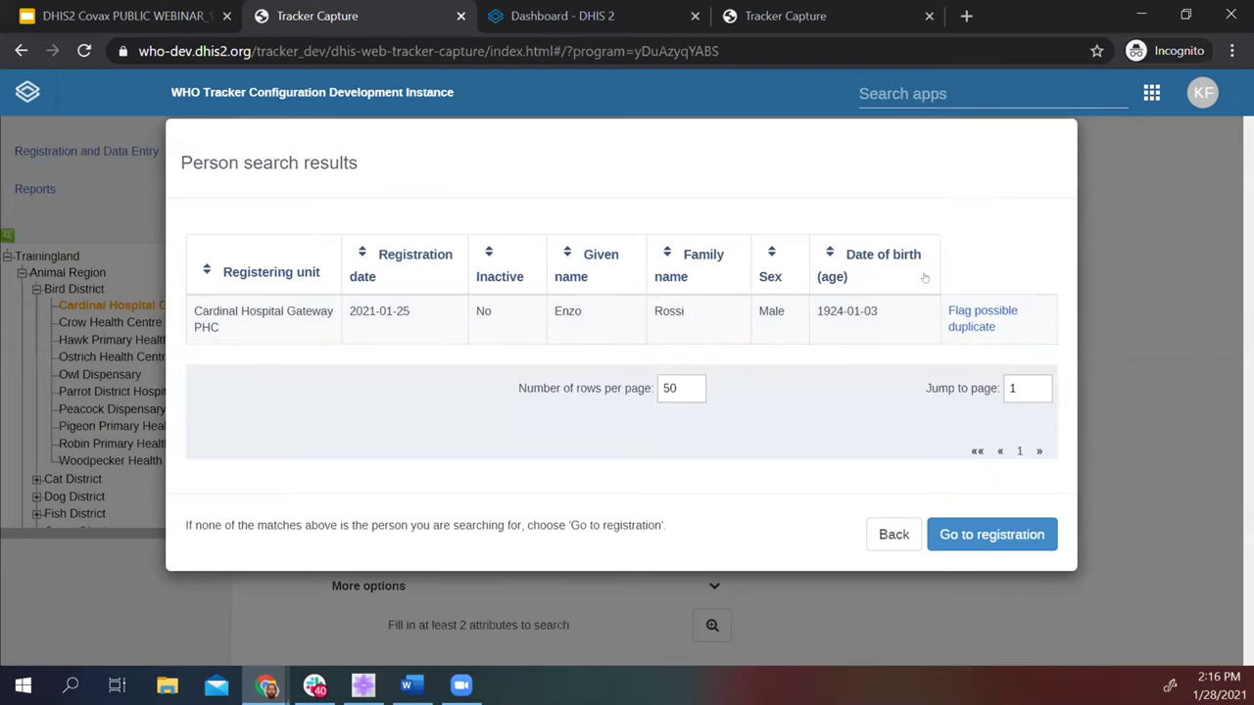
click(891, 530)
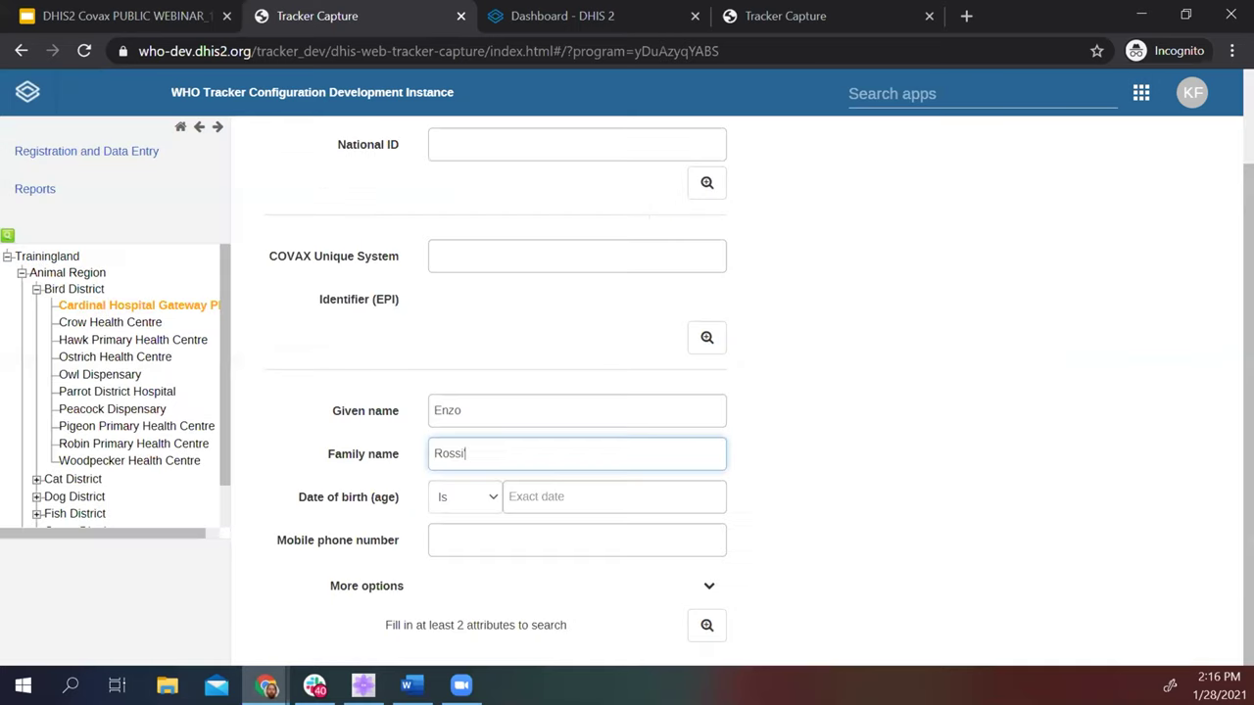
click(731, 155)
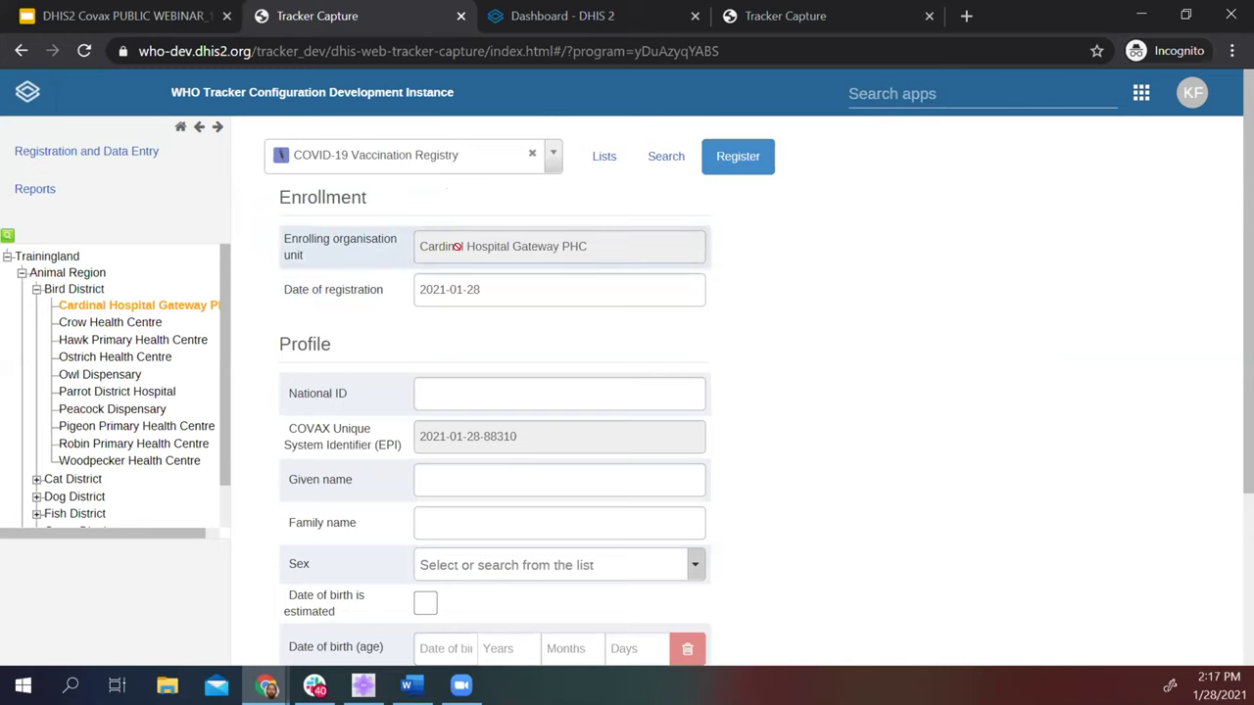
Enter the client's National ID and given and family names, and set sex to Female.
scroll(461, 328, down, 1)
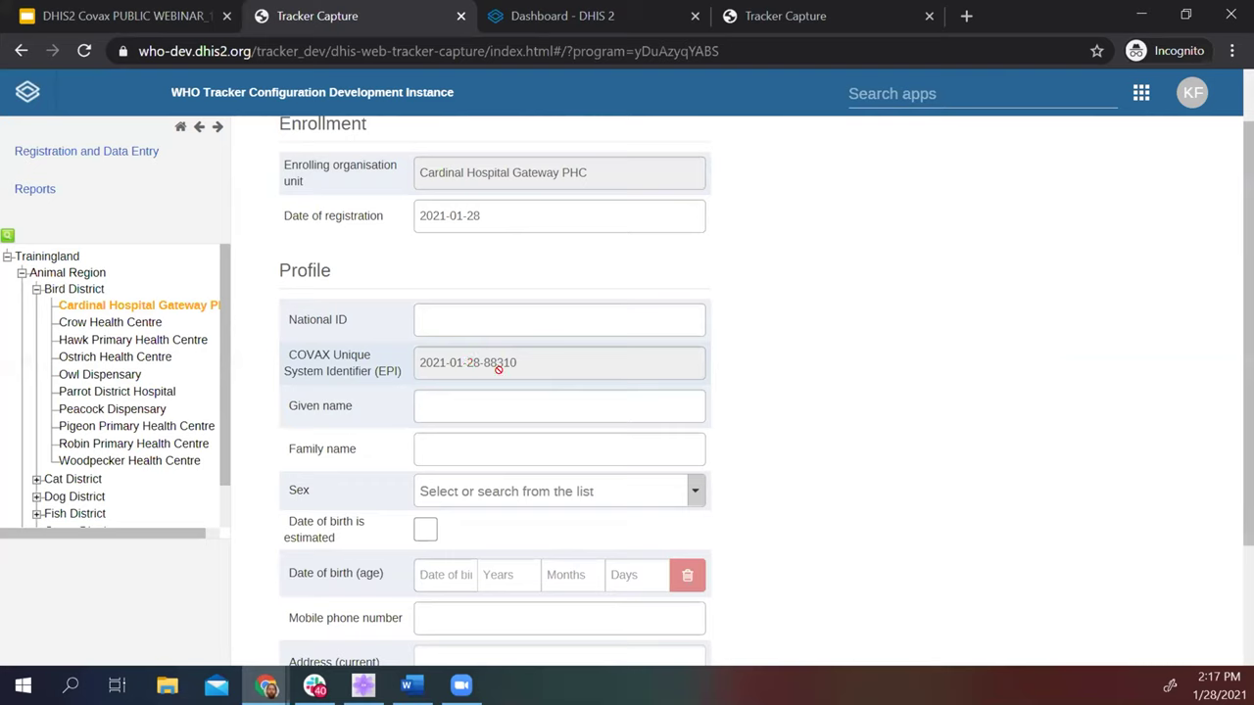
click(489, 316)
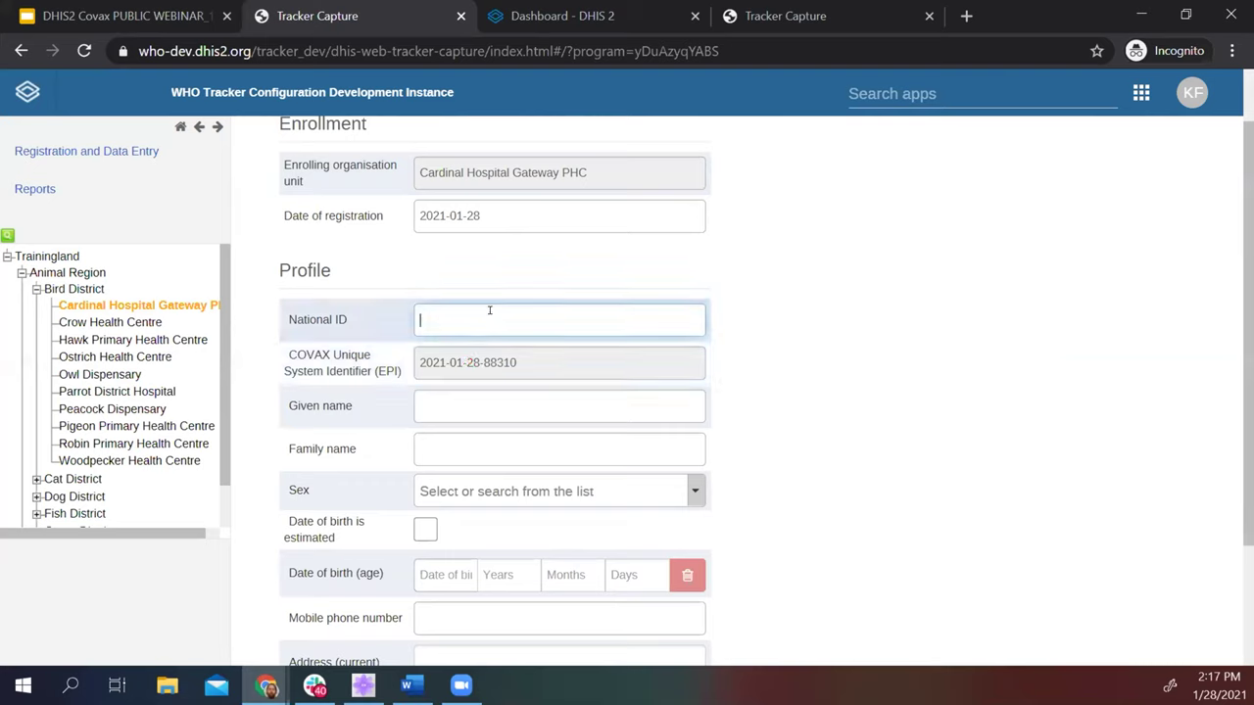
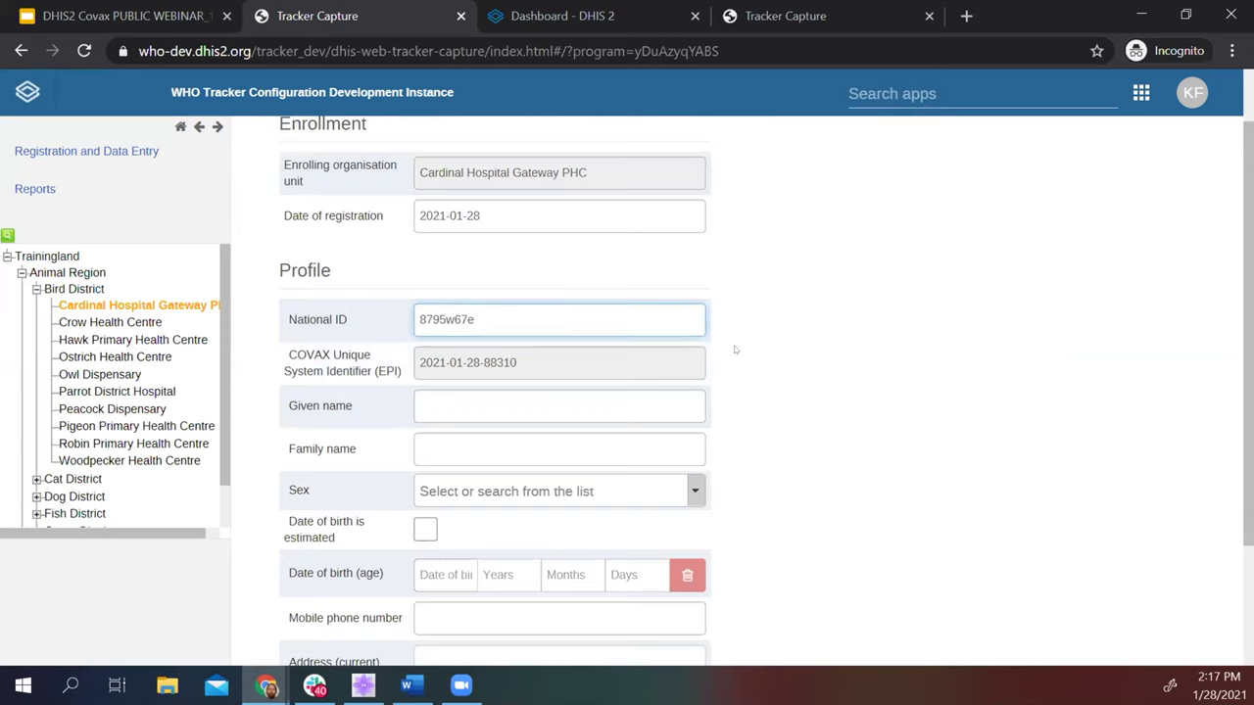
scroll(734, 348, down, 3)
click(478, 236)
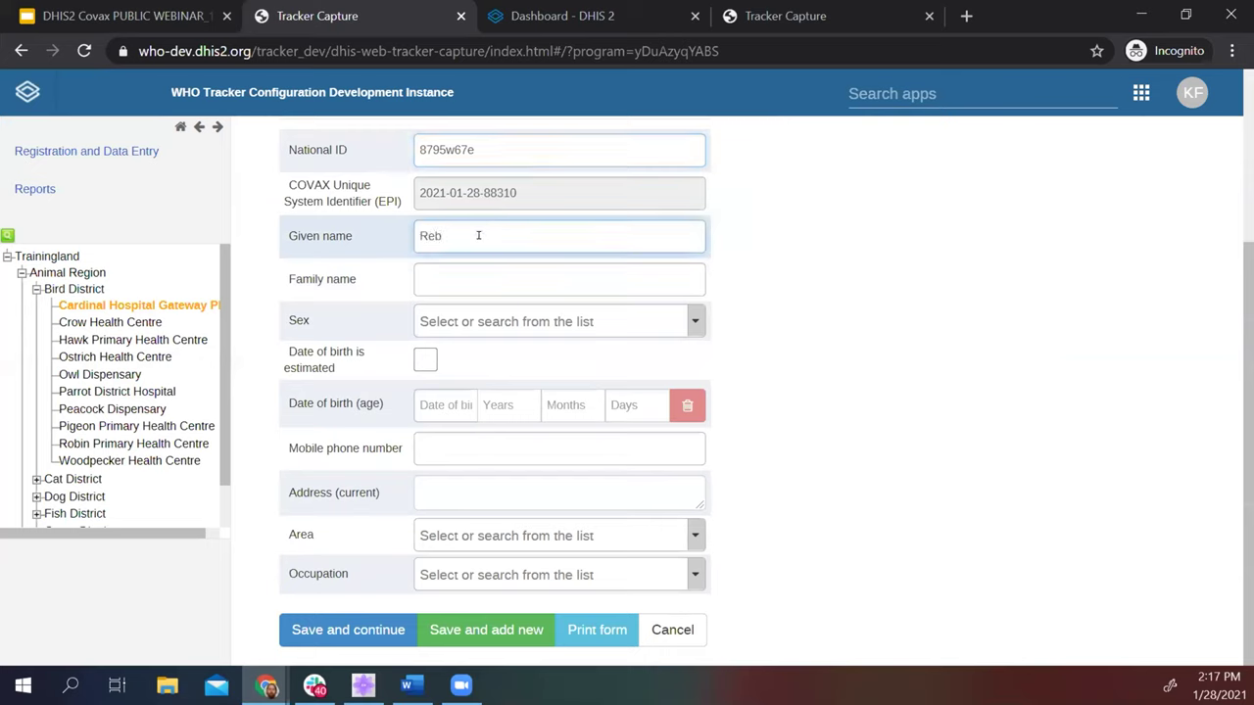
key(Tab)
text(Potter)
click(622, 321)
click(487, 433)
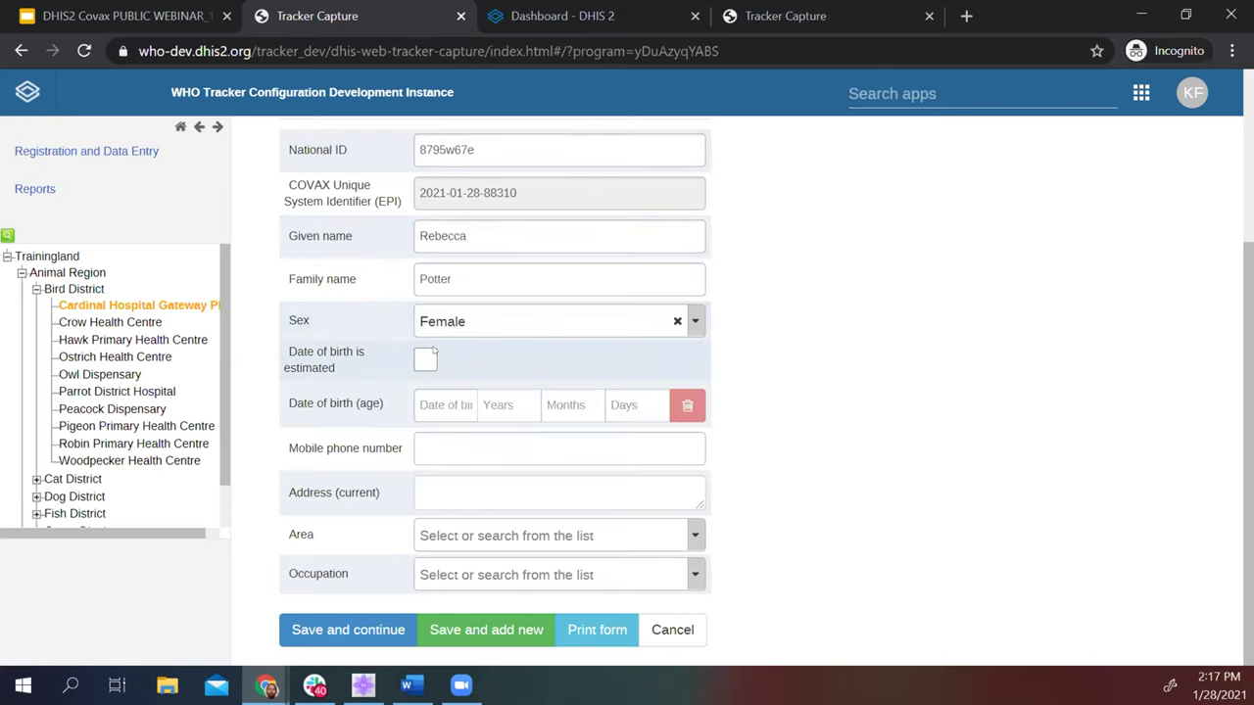
Set the date of birth to 16 January 1948.
click(438, 406)
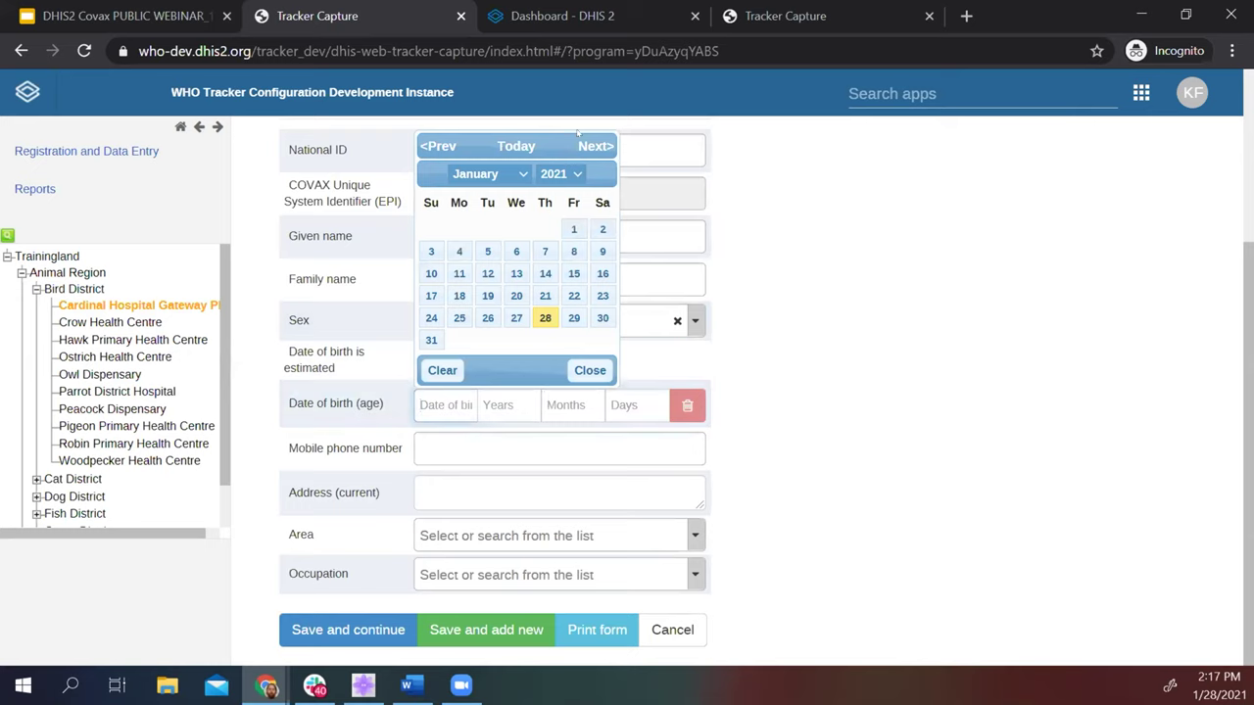
click(577, 173)
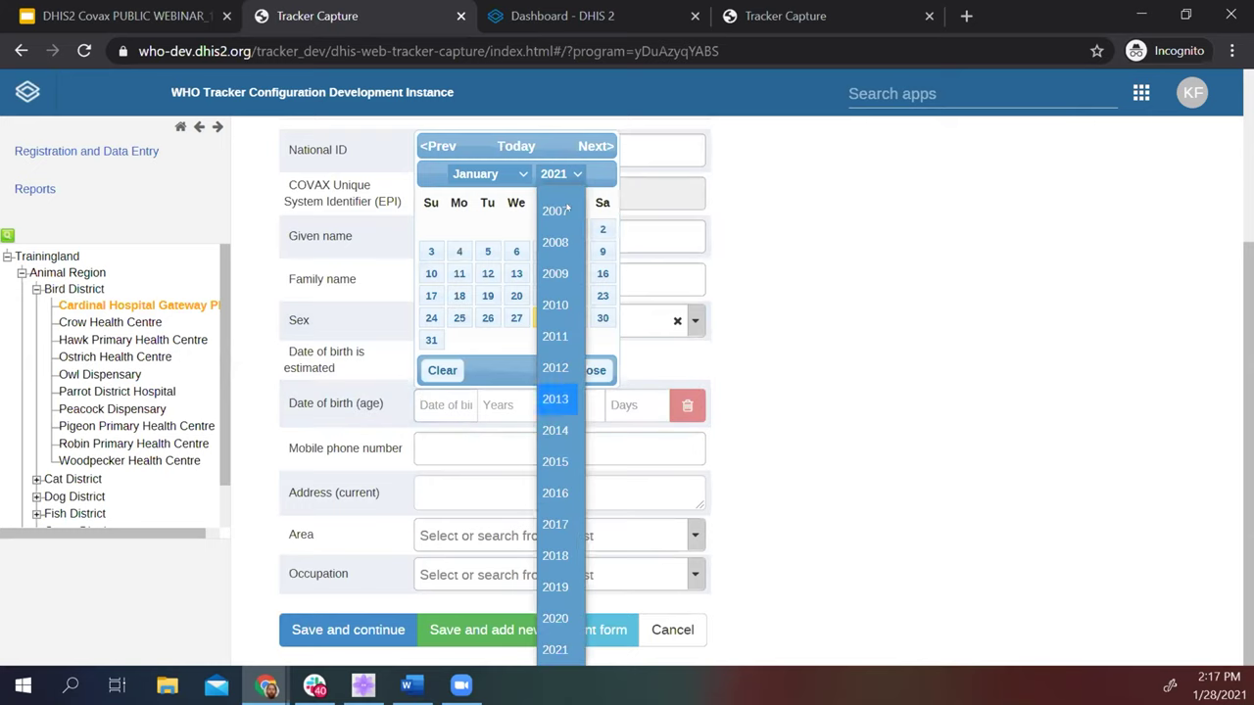
scroll(575, 230, up, 15)
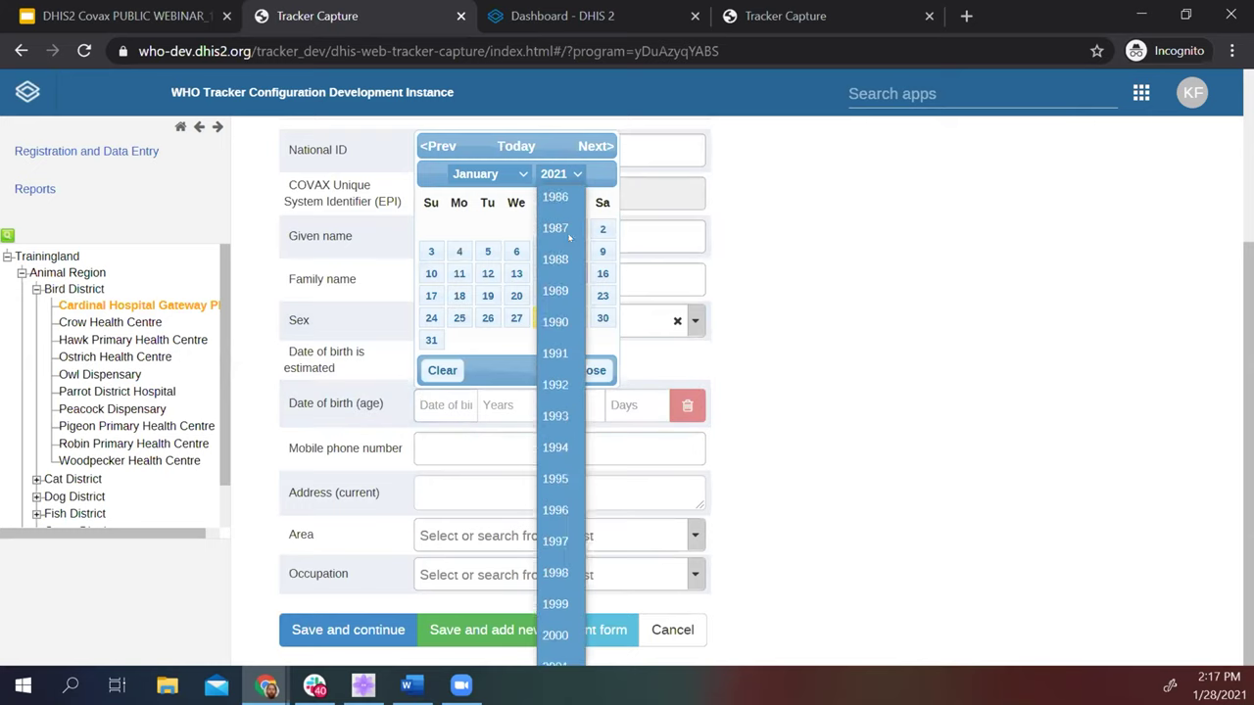
scroll(555, 460, down, 12)
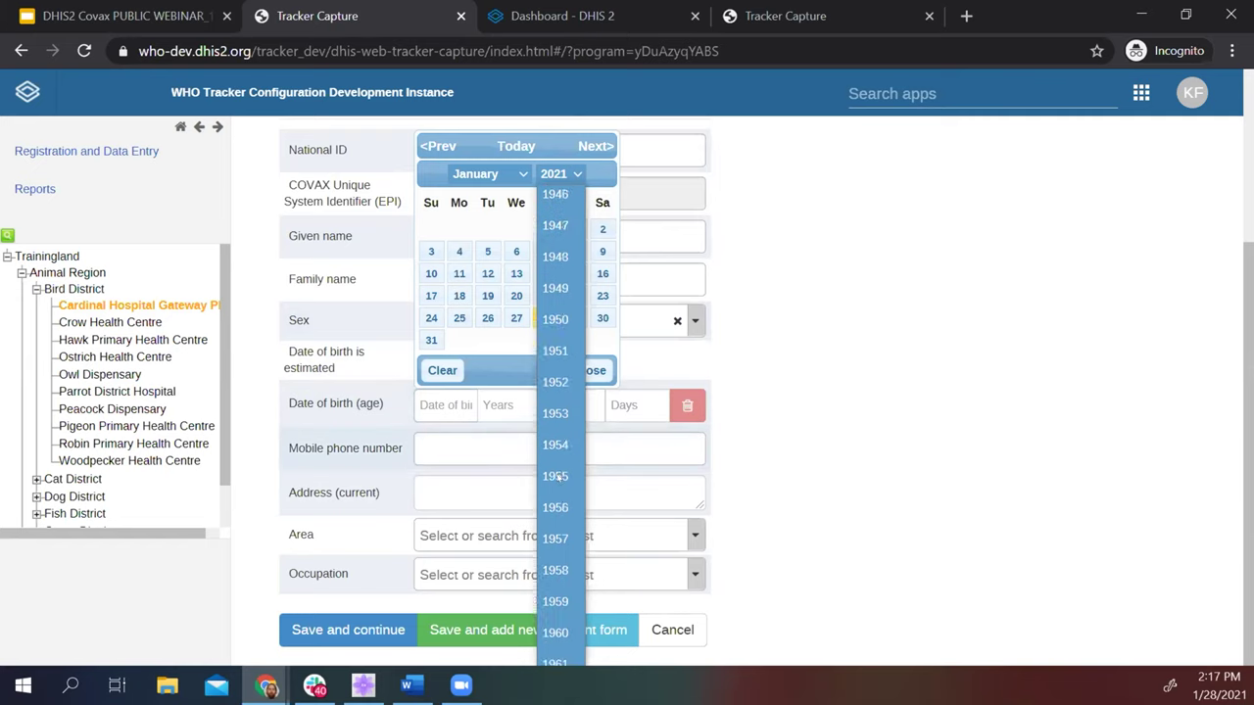
scroll(556, 245, up, 2)
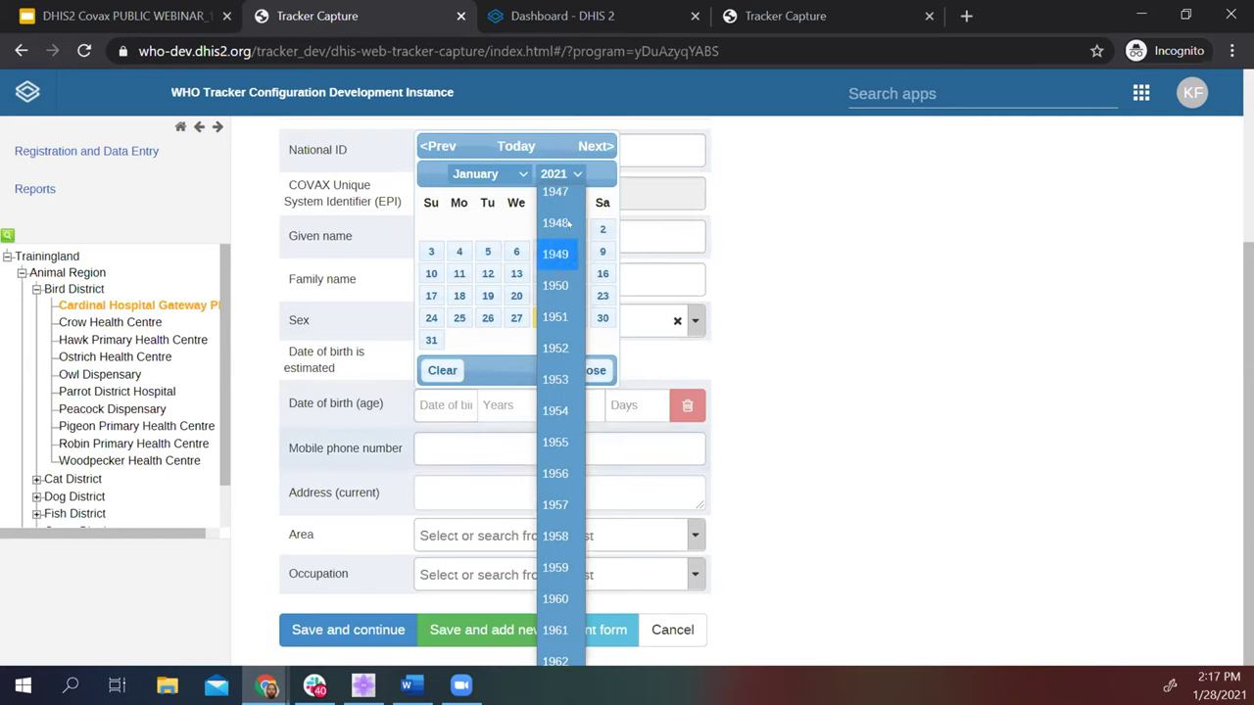
click(555, 223)
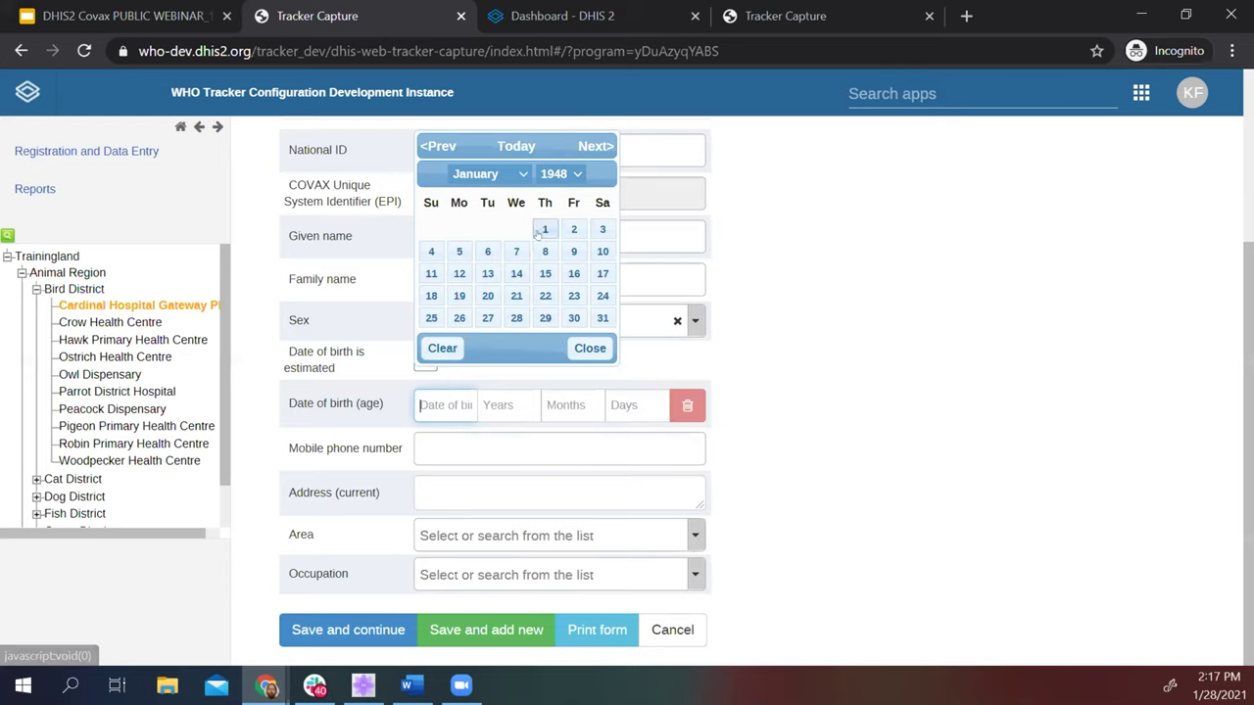
click(574, 273)
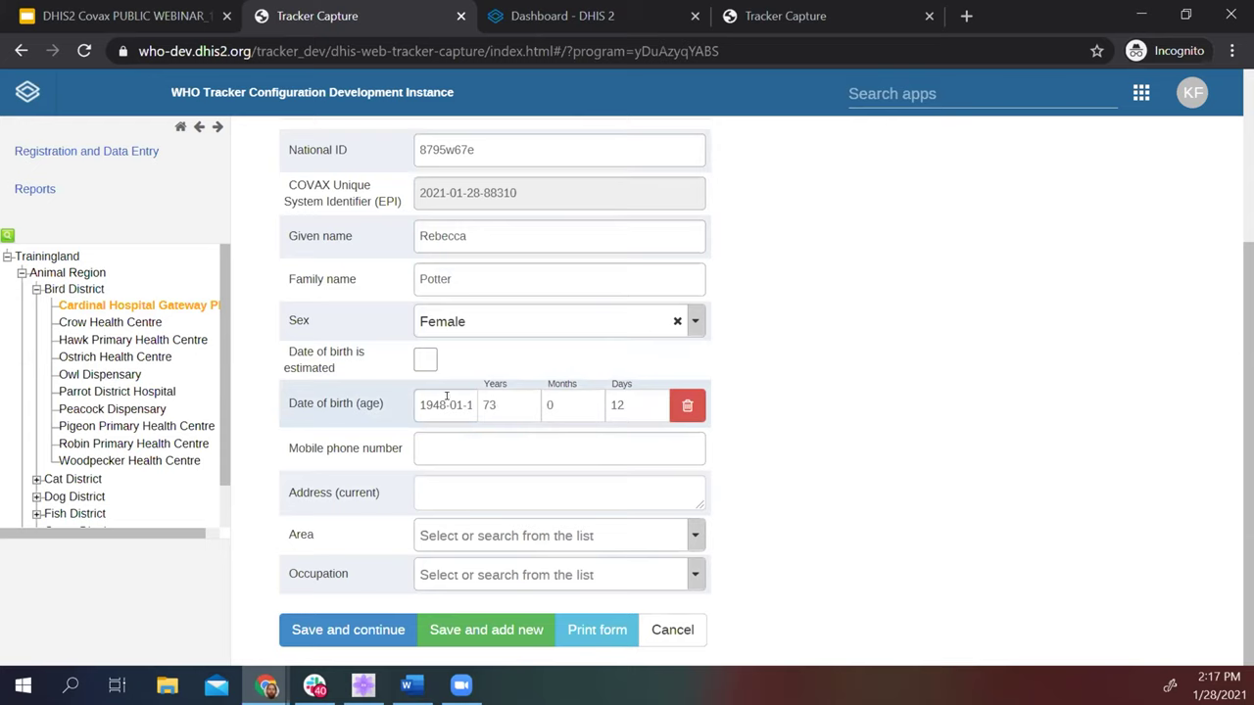
Set Area to Urban and Occupation to Healthcare worker, then save and continue.
click(453, 443)
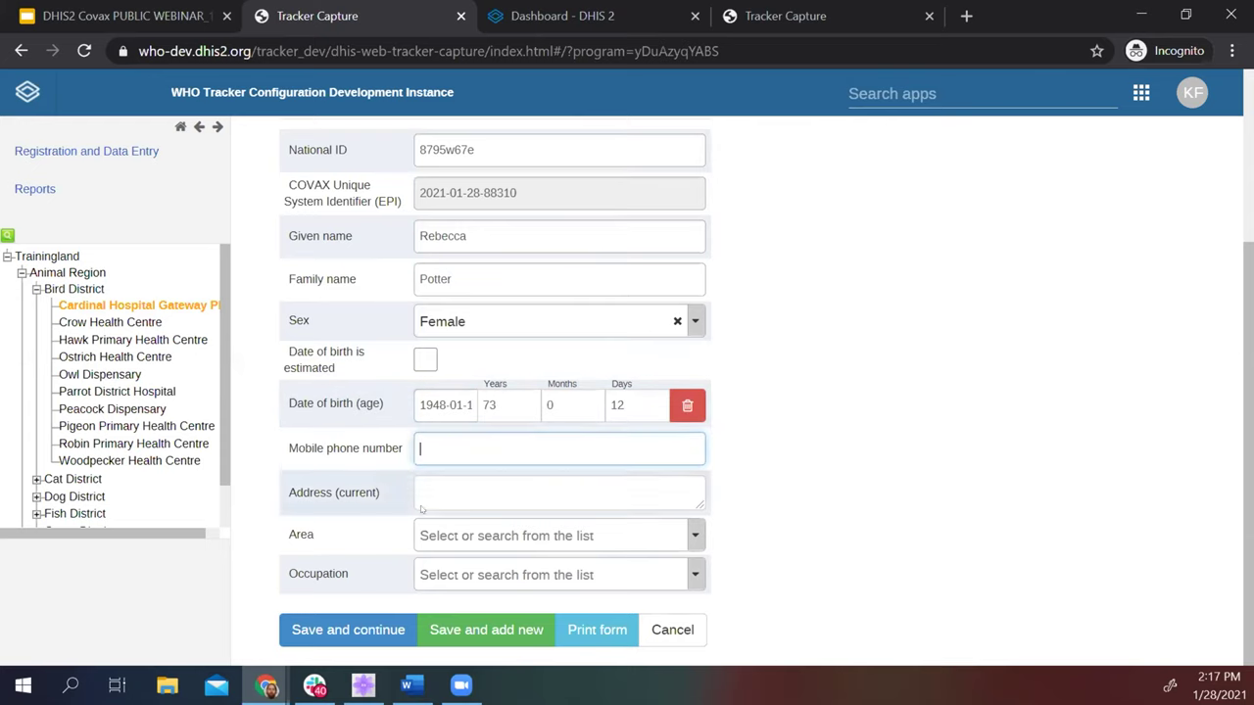
click(497, 534)
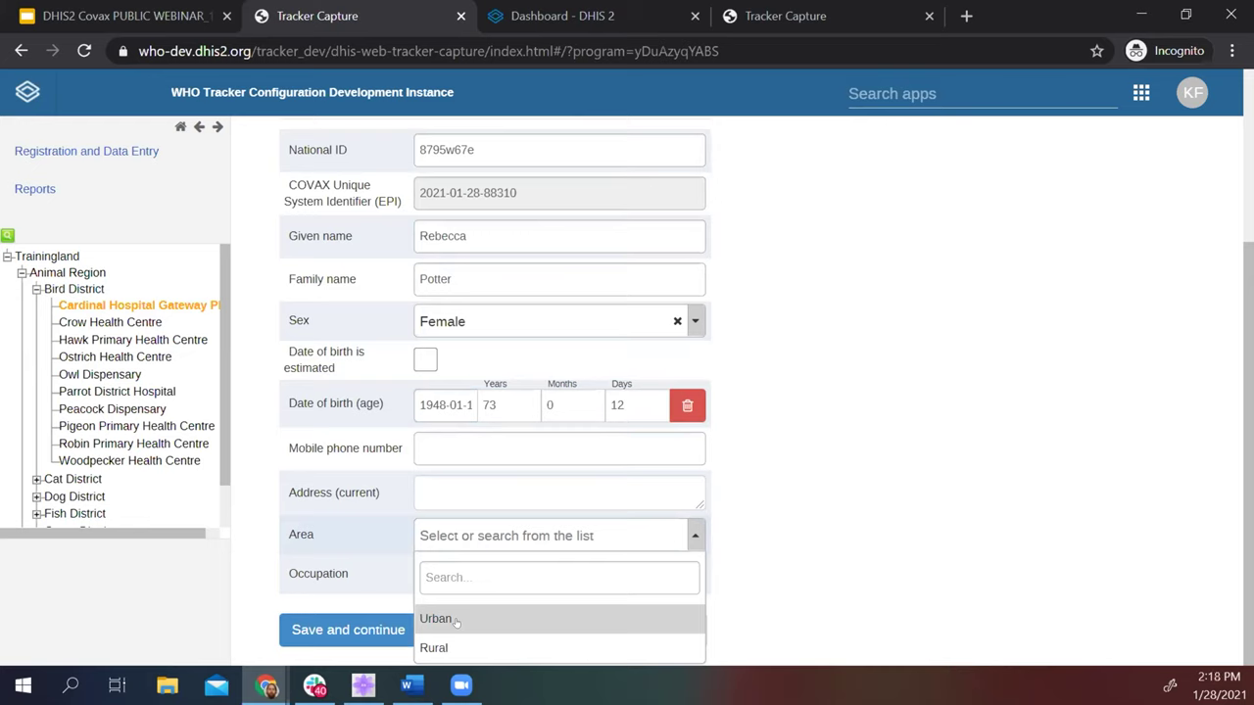
click(456, 619)
click(505, 574)
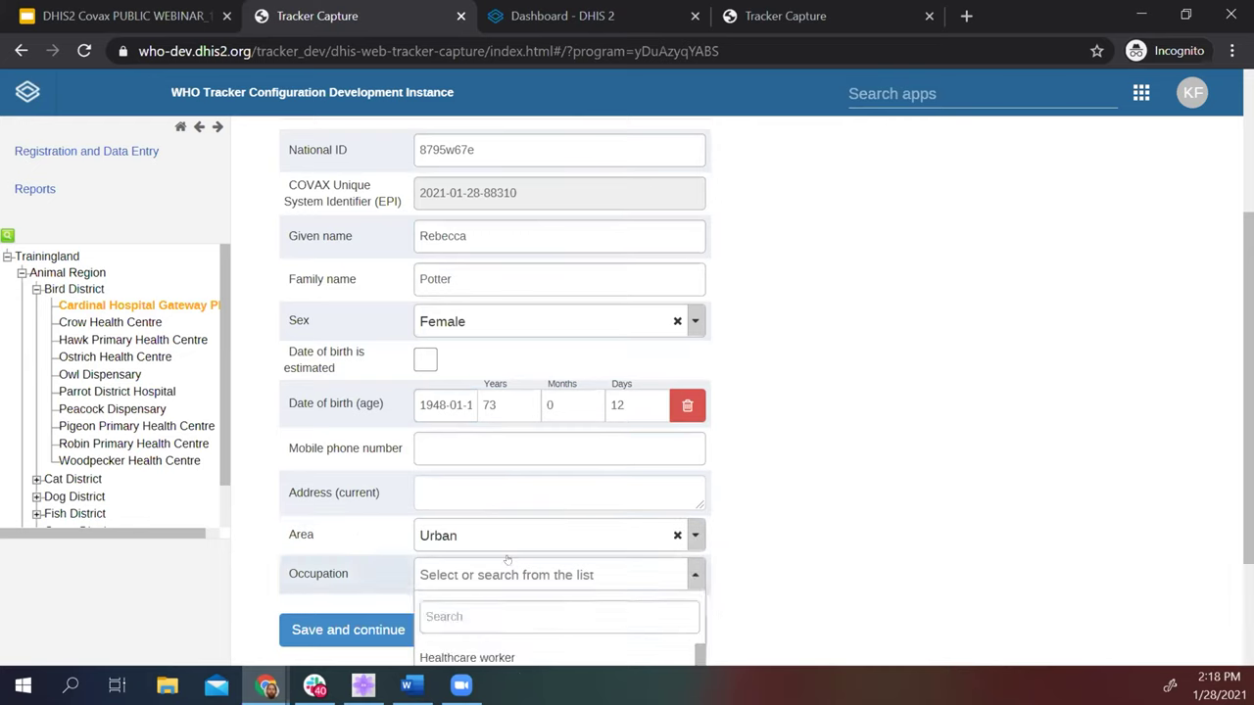
click(503, 654)
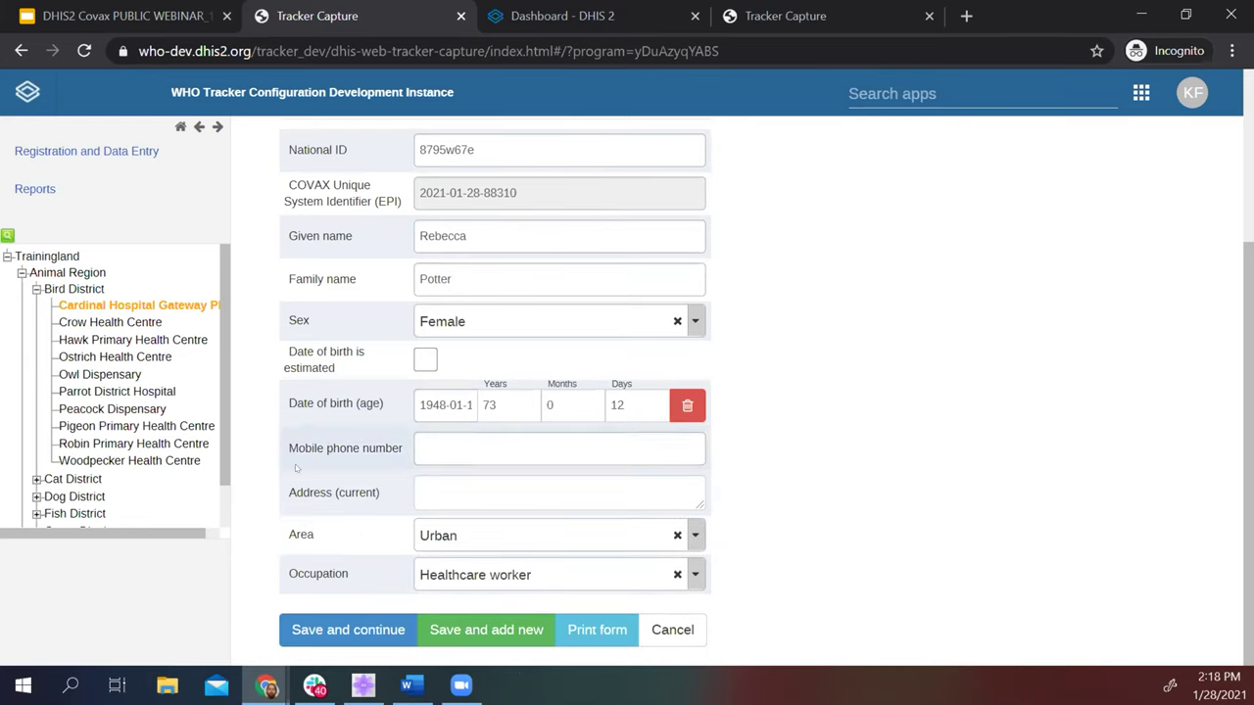
click(348, 630)
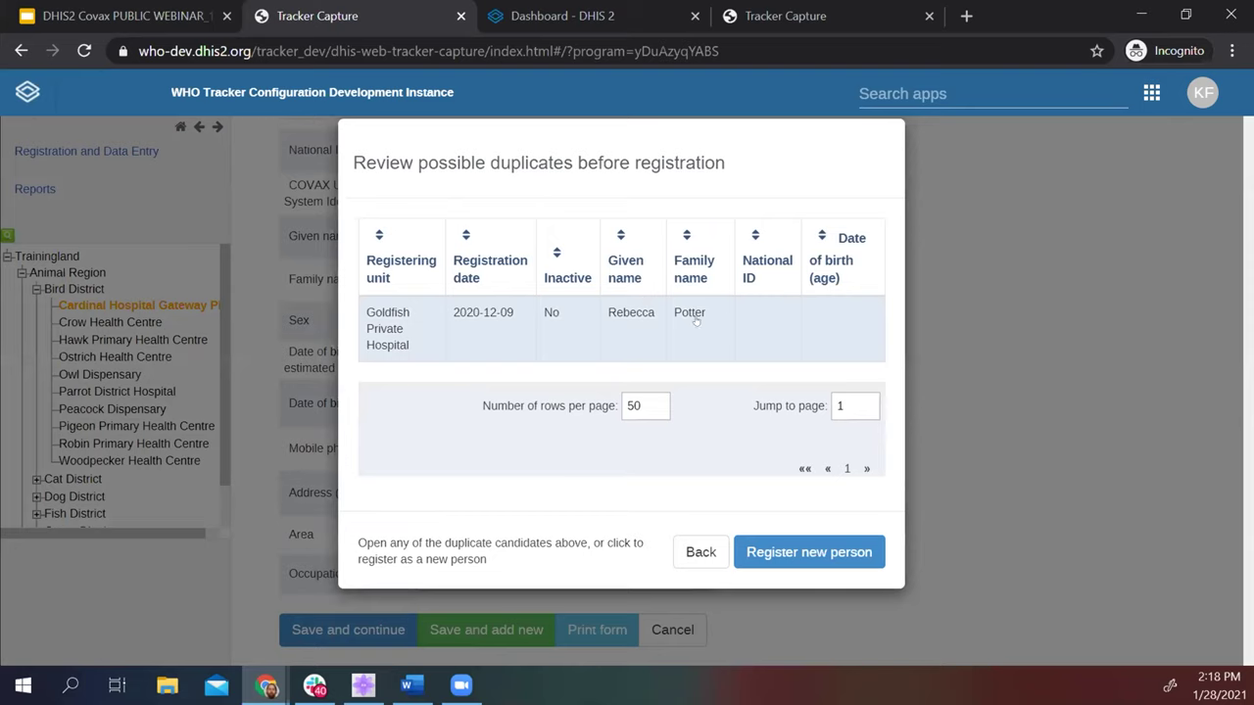
Register the client as a new person and set the dose given date to 2021-01-28.
click(760, 553)
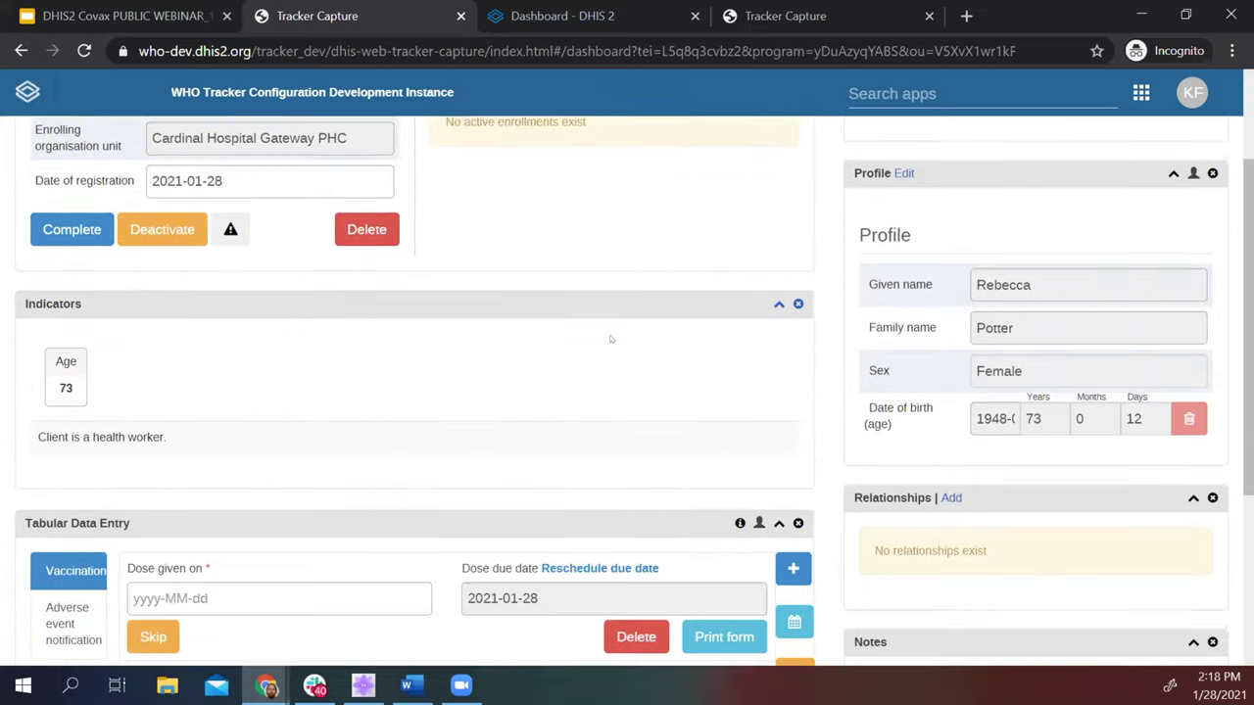
scroll(295, 347, down, 2)
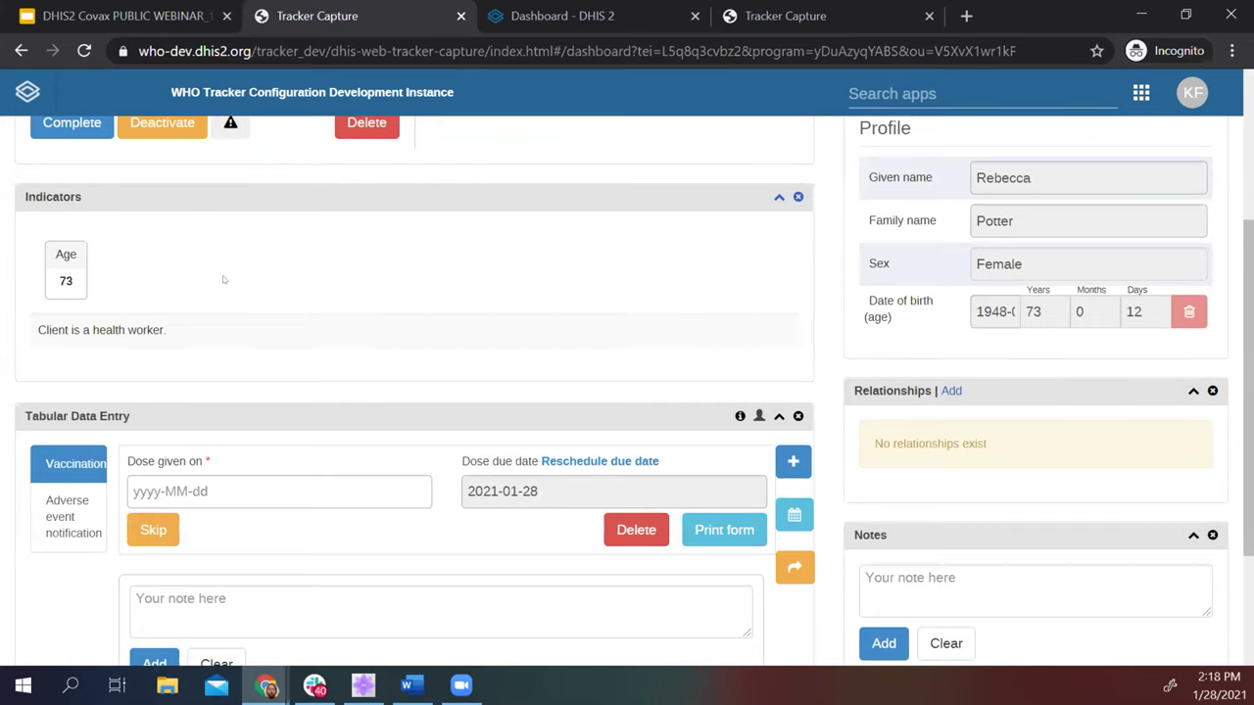
scroll(222, 280, down, 2)
click(175, 337)
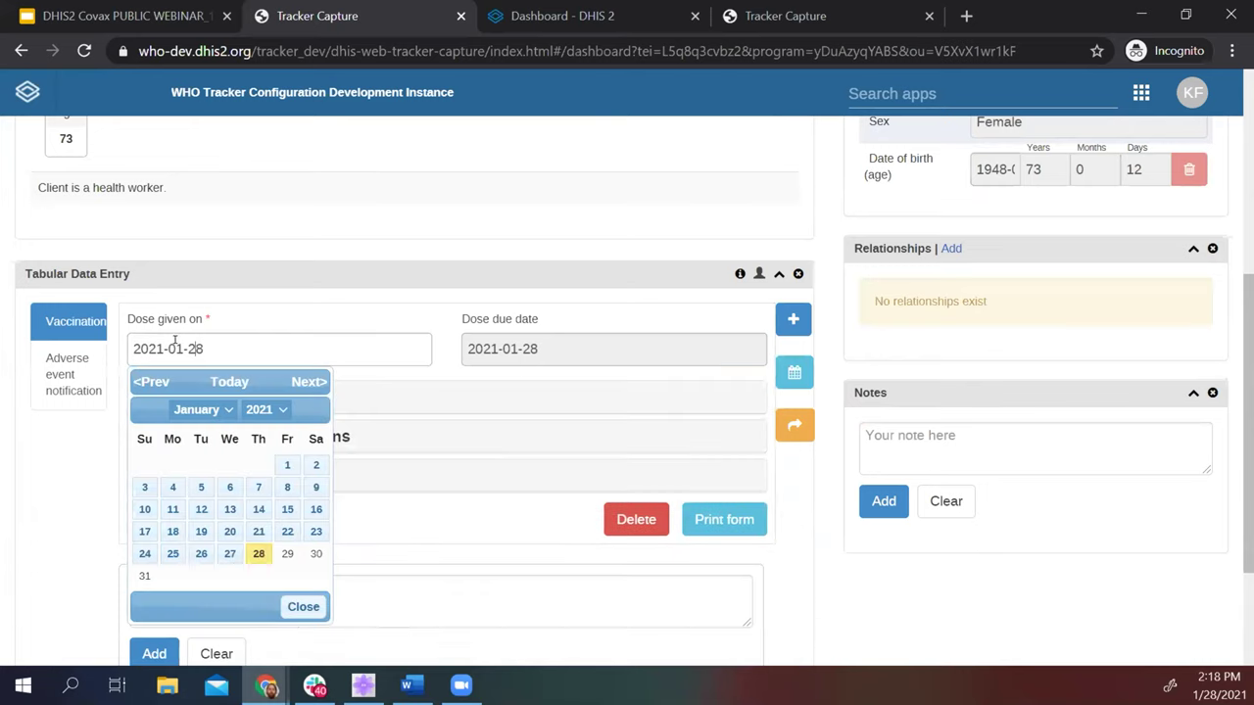
click(255, 552)
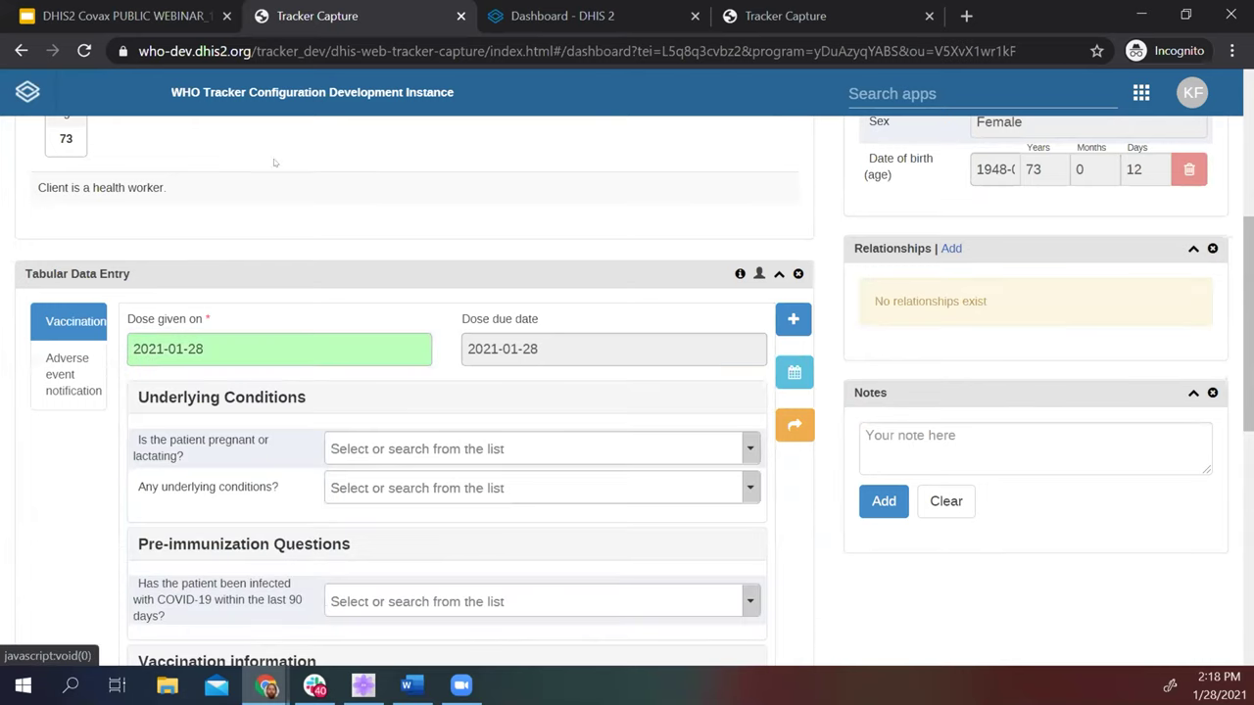
Try the pregnant or lactating answers No and Pregnant, then leave the field cleared.
scroll(640, 278, down, 3)
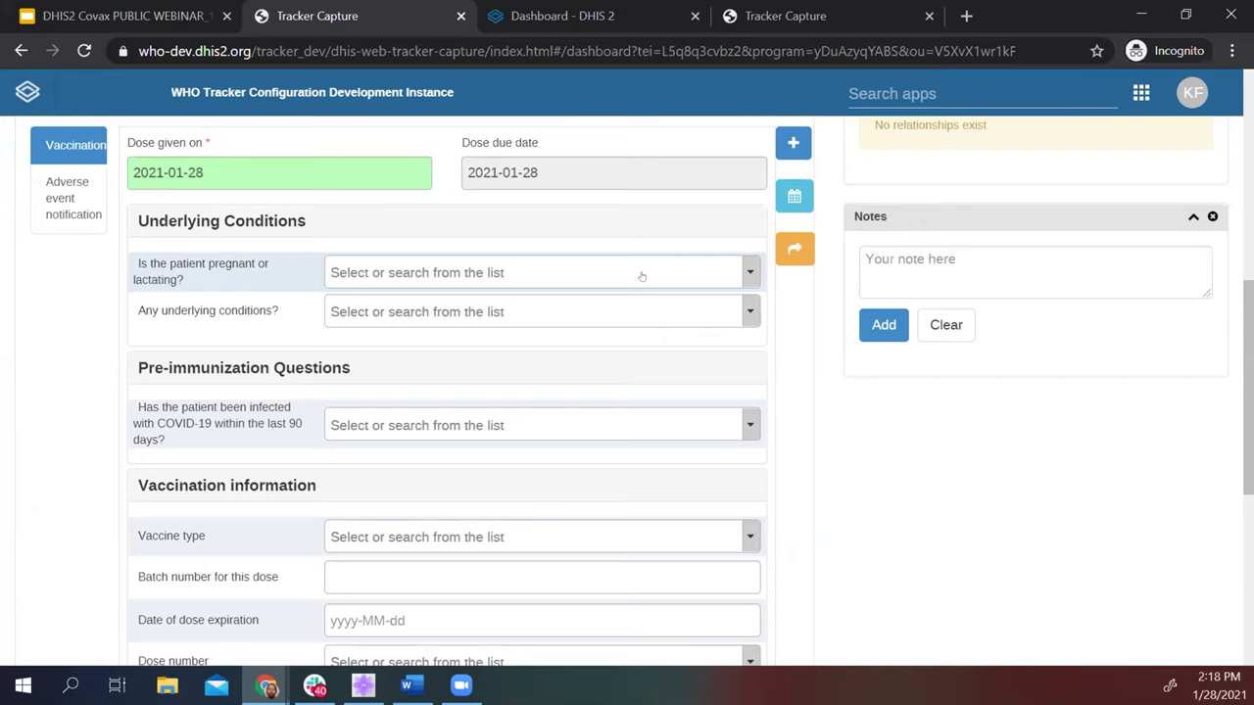
click(641, 274)
click(442, 415)
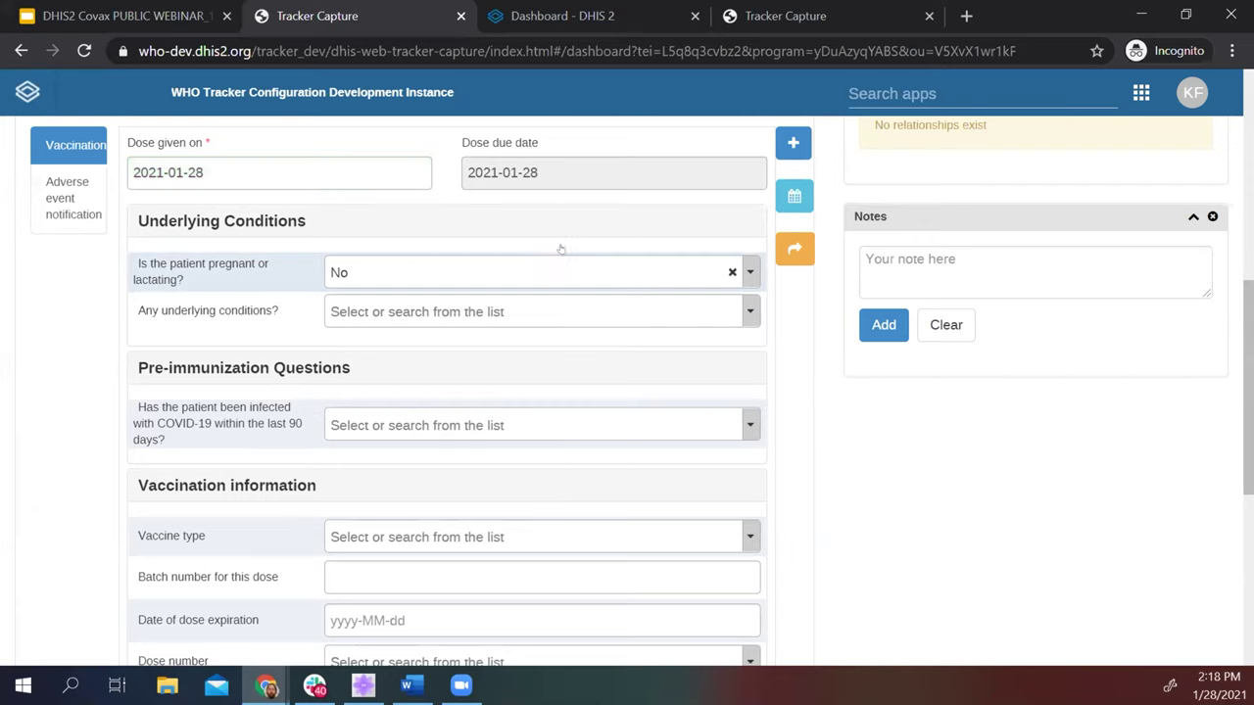
click(662, 271)
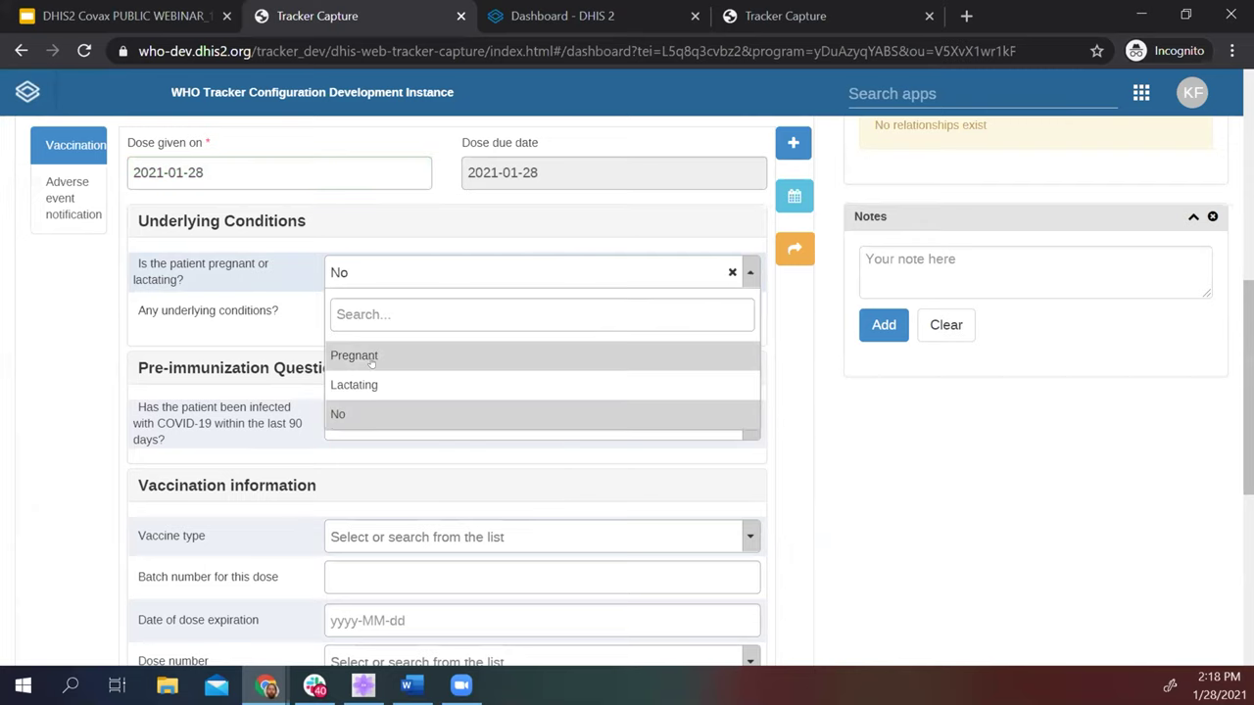
click(371, 359)
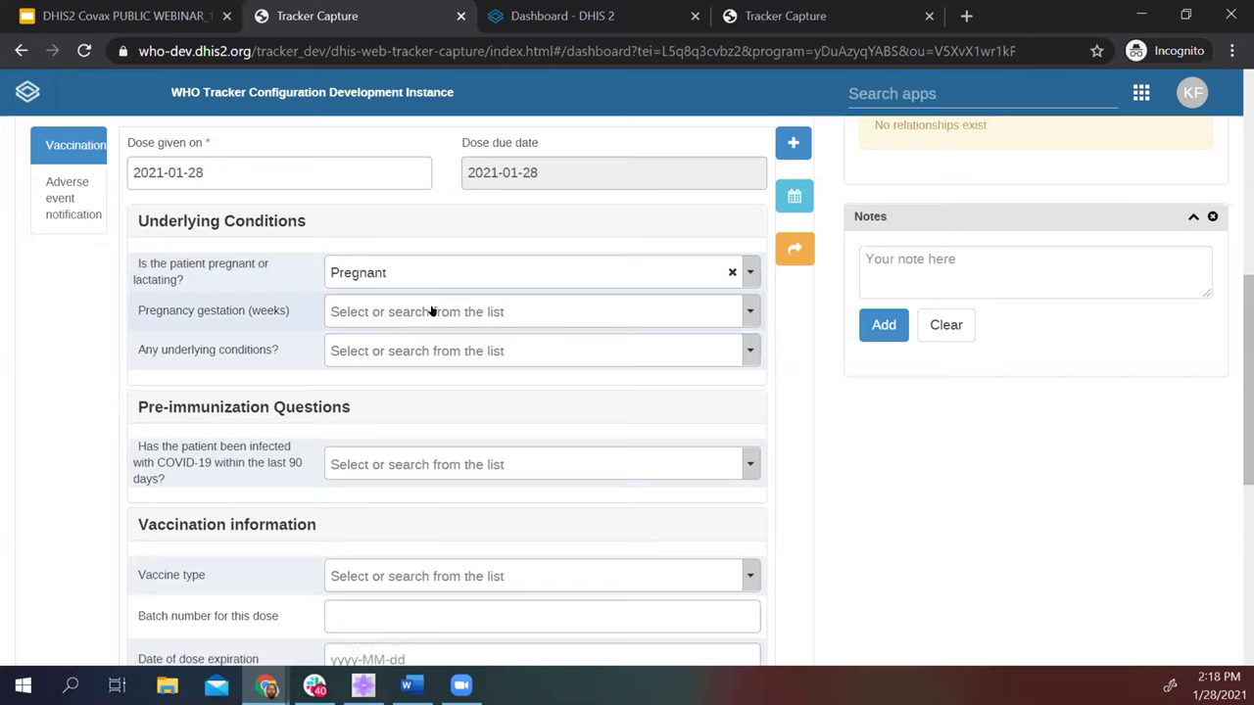
click(434, 311)
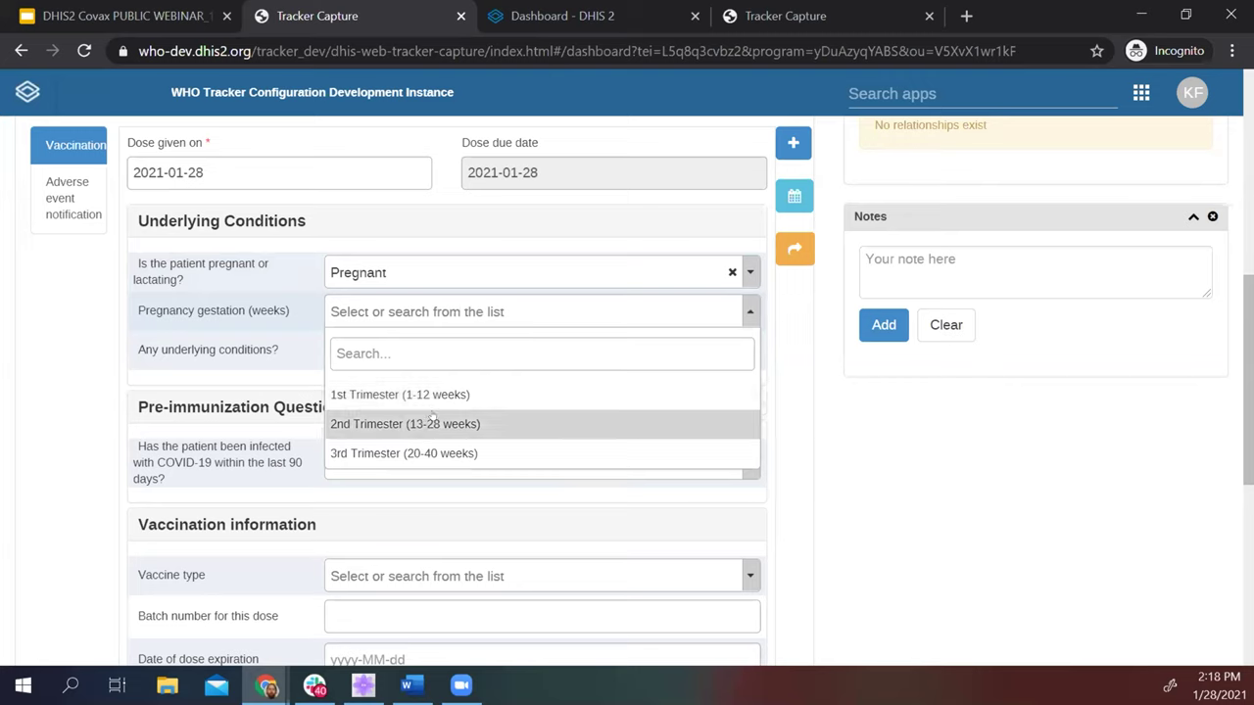
click(732, 272)
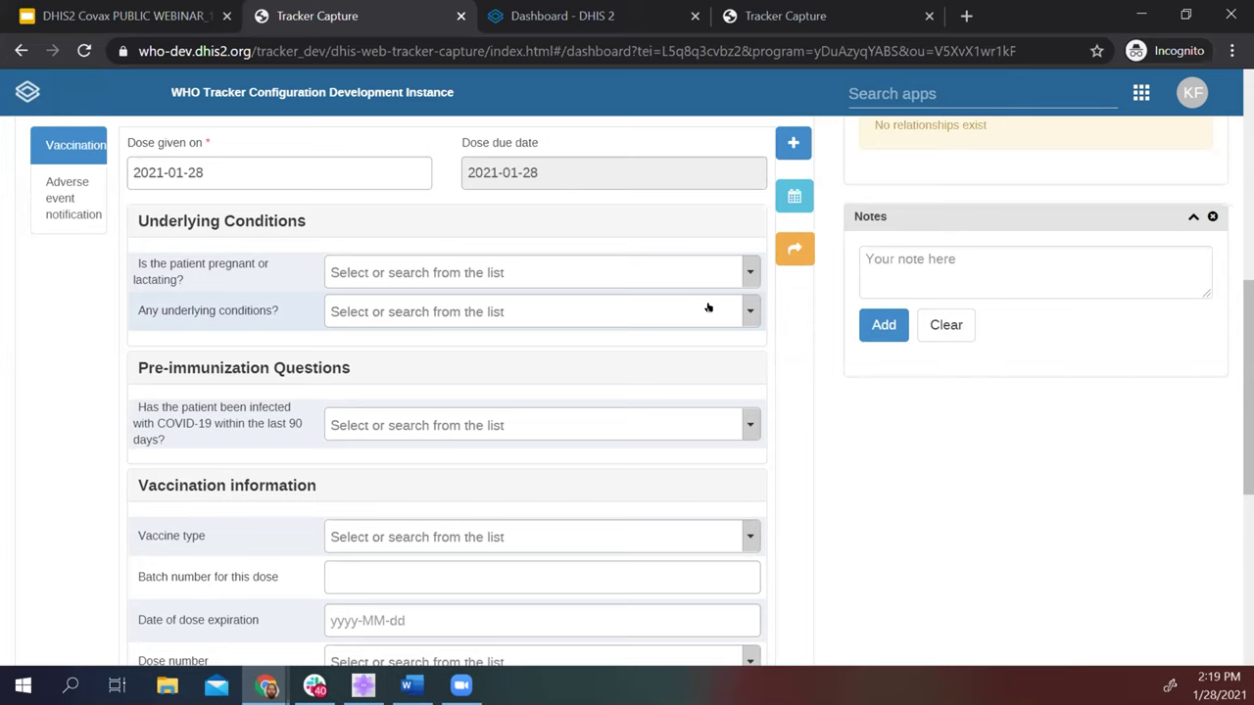
Answer No to COVID-19 in the last 90 days, replacing an initial Yes.
scroll(267, 267, down, 2)
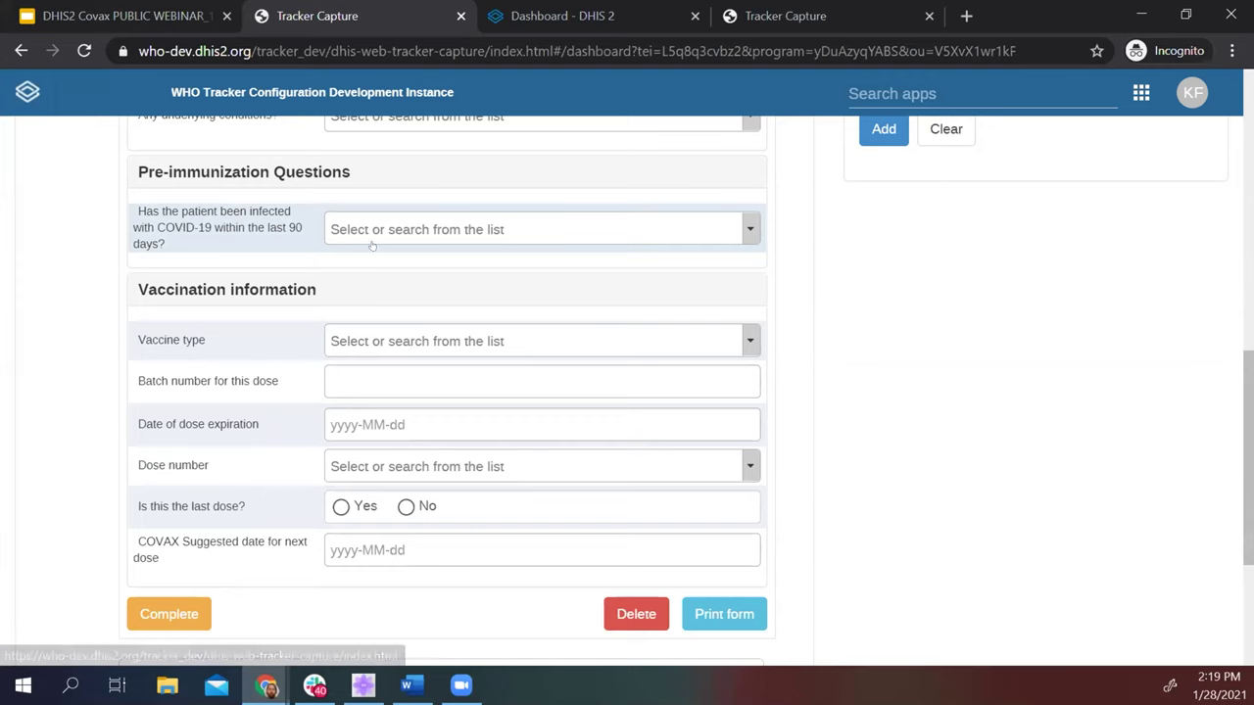
click(460, 229)
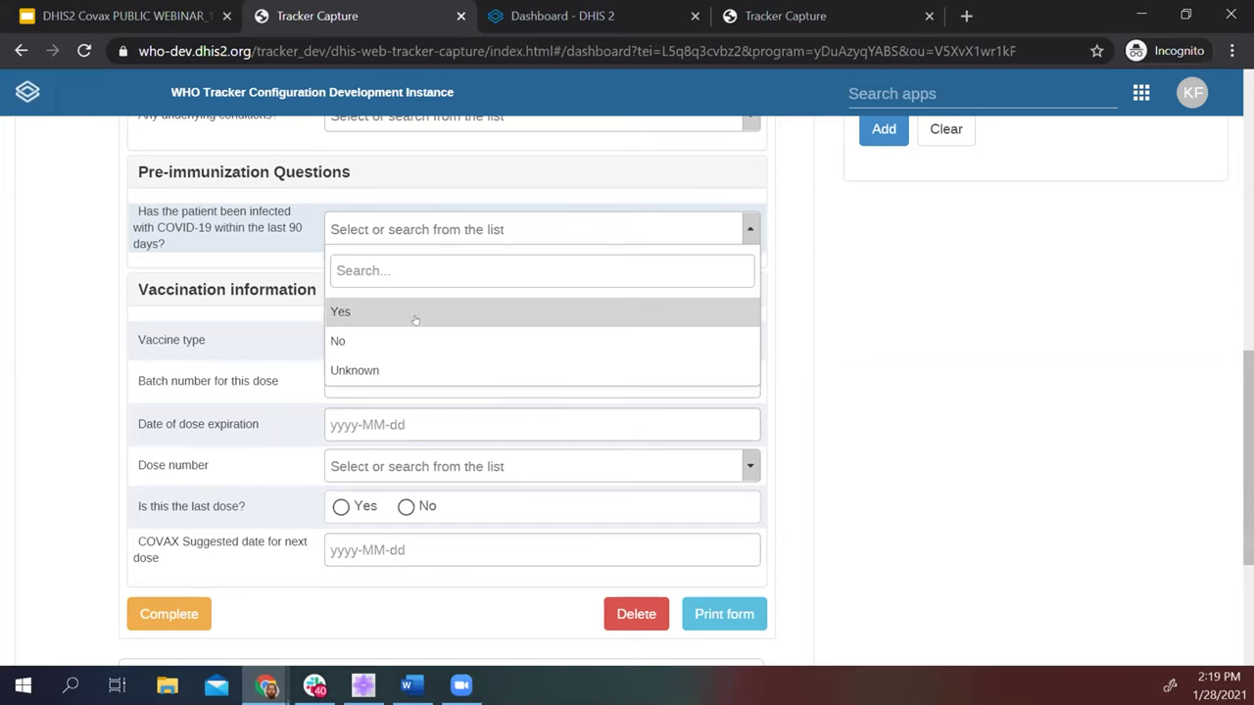
click(415, 313)
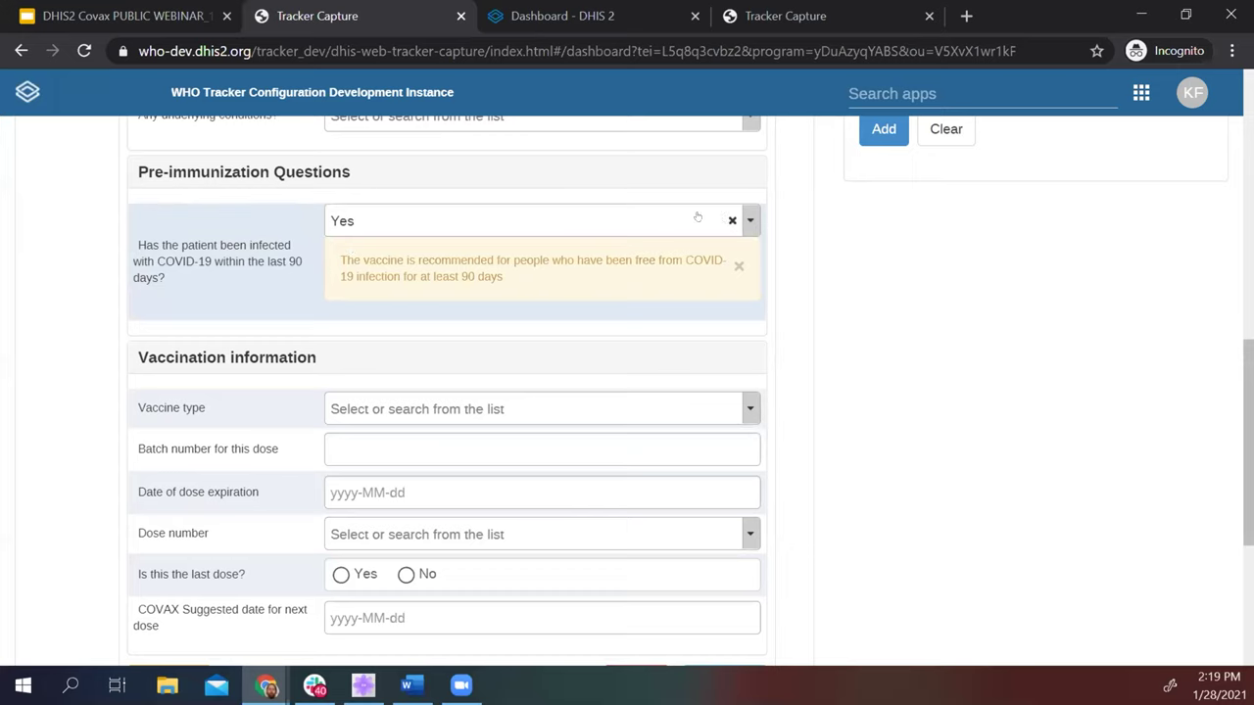
click(731, 220)
click(480, 228)
click(456, 339)
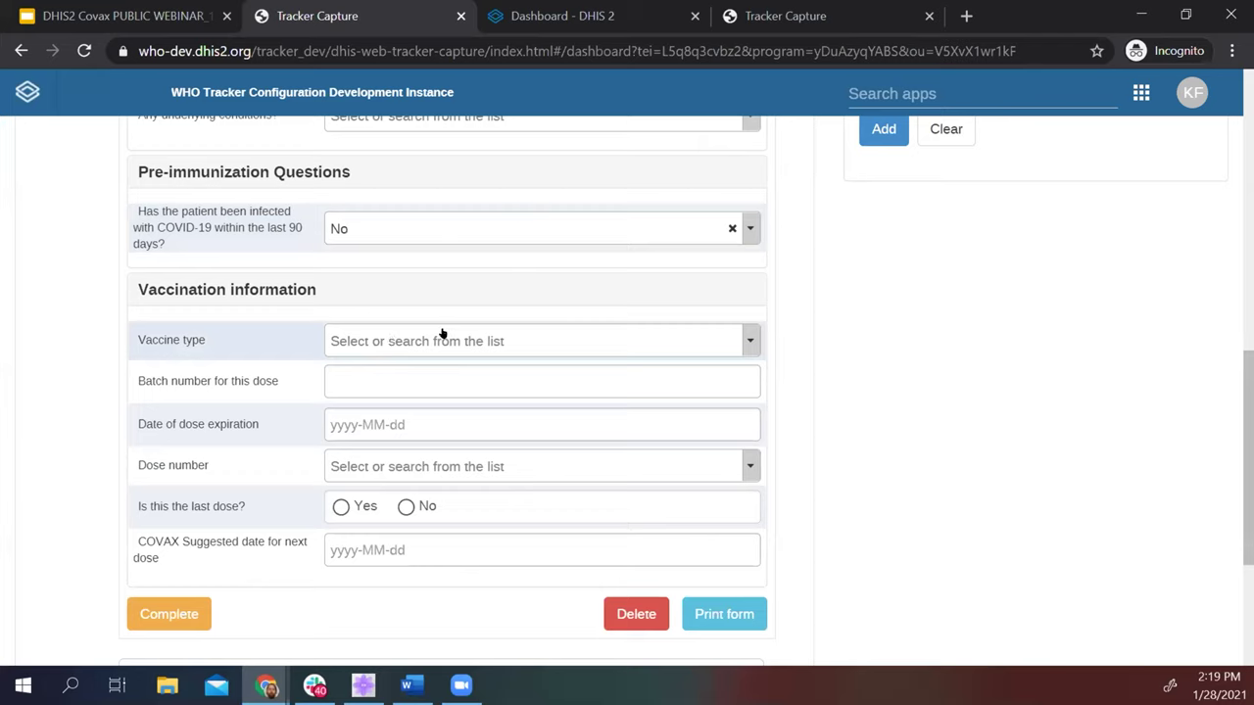
click(362, 341)
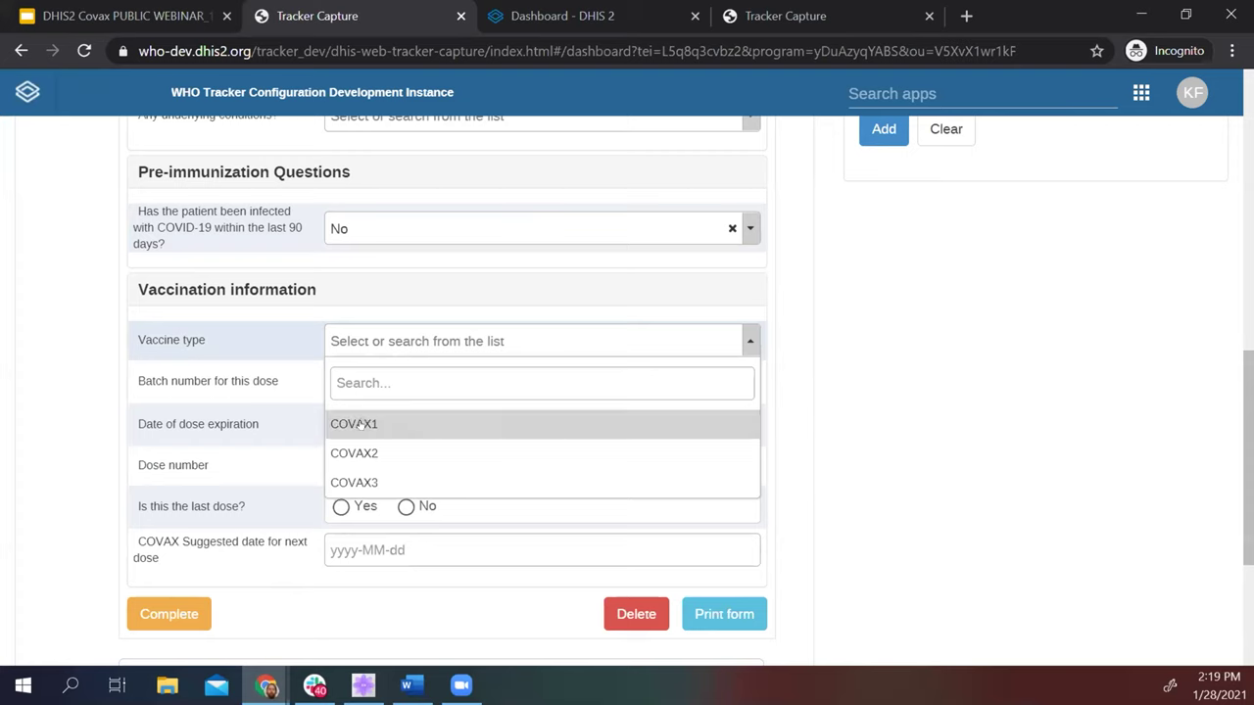
click(359, 424)
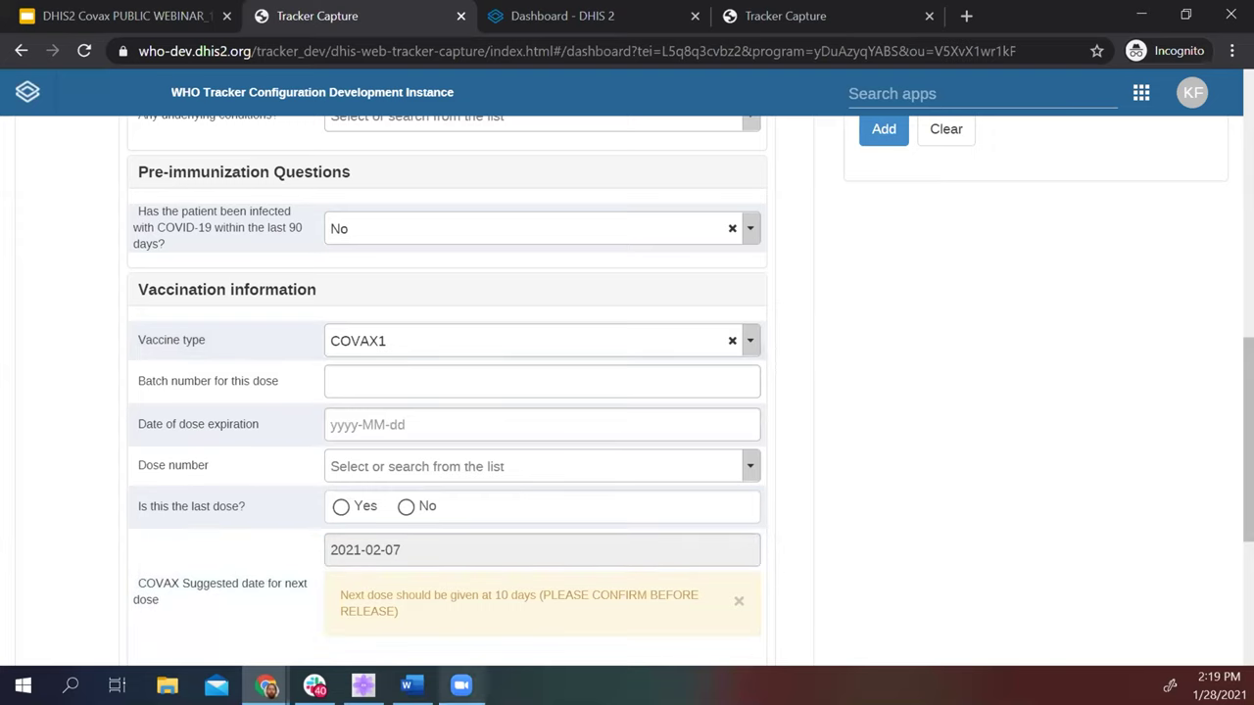
click(732, 340)
click(644, 341)
click(413, 458)
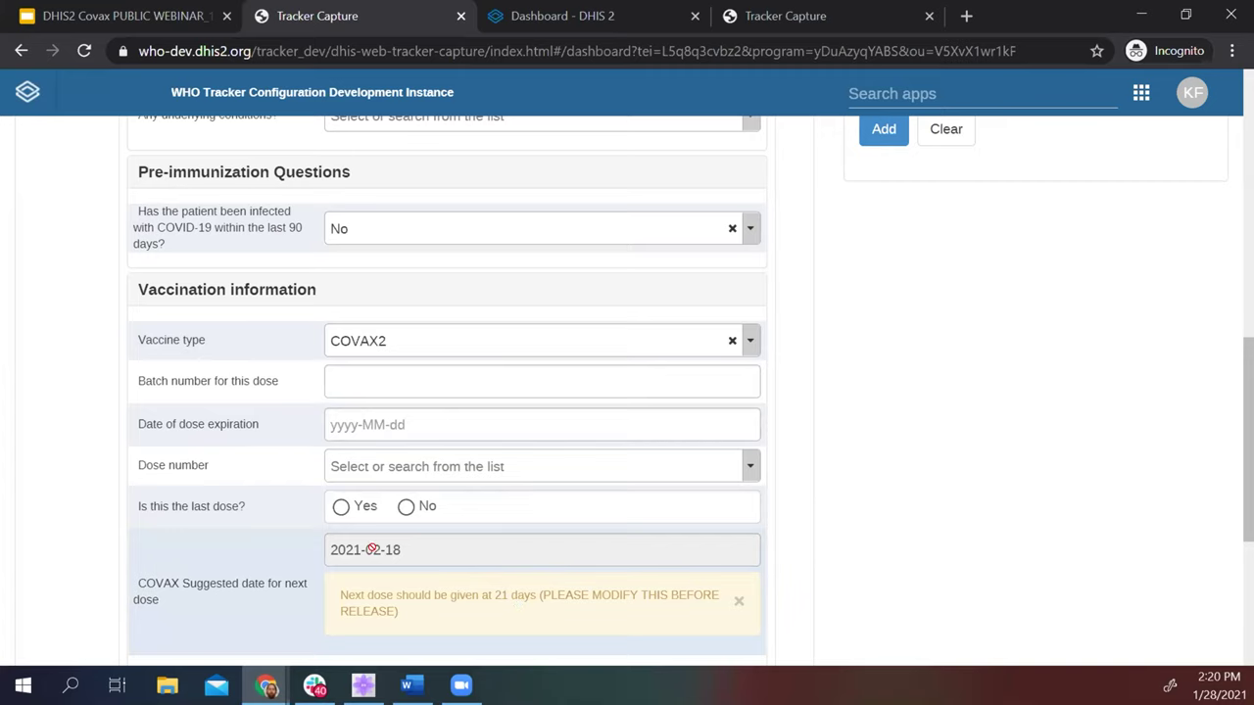
click(730, 340)
click(640, 339)
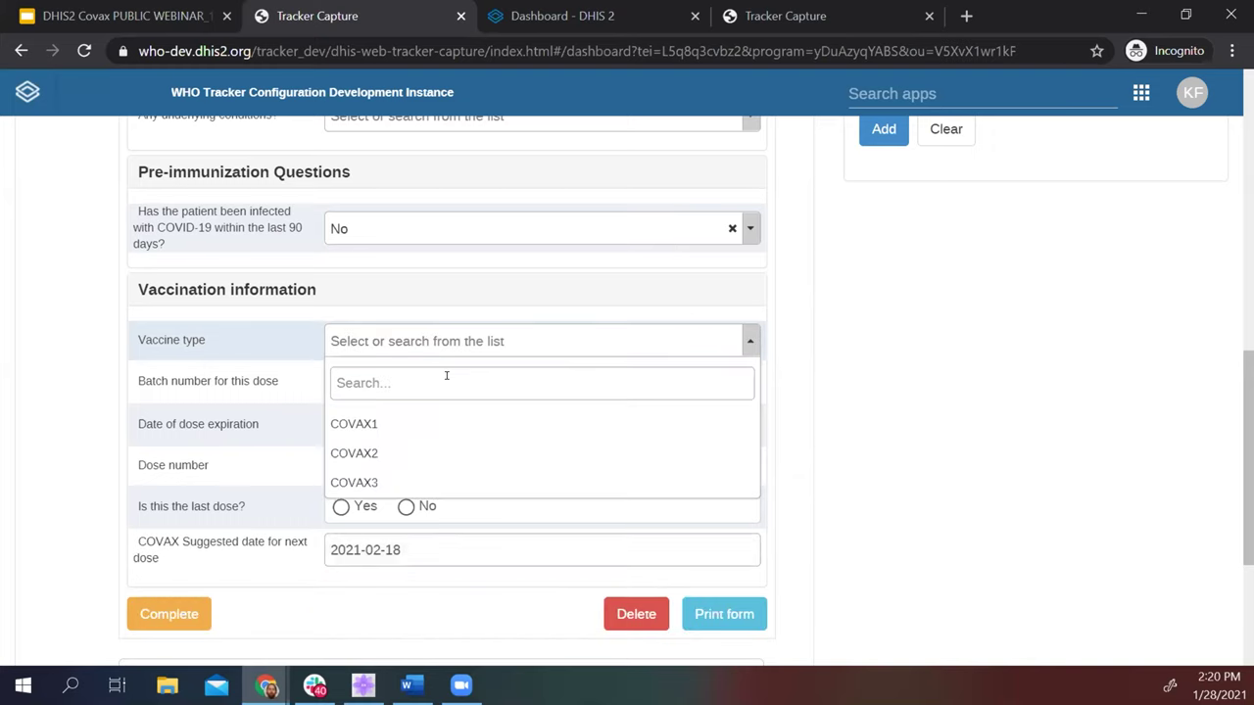
click(420, 422)
click(375, 374)
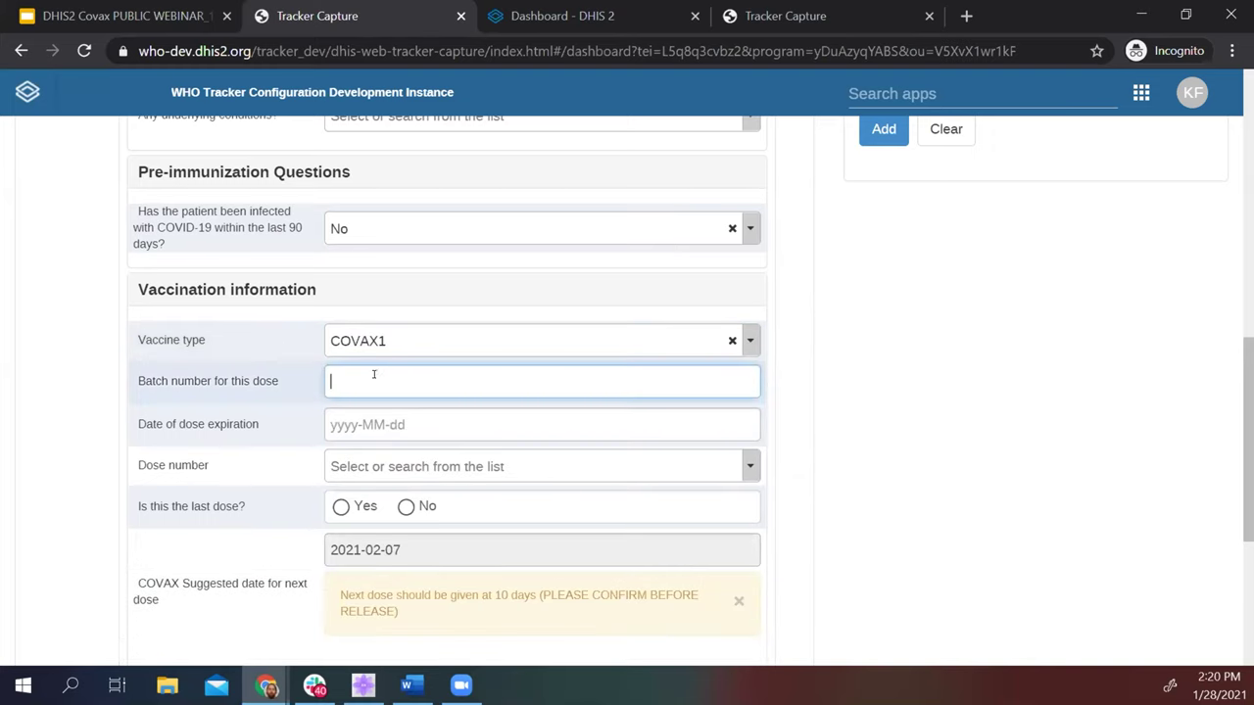
Set expiry to 2023-01-02, dose number to 1st, last dose to No, and complete the event.
click(381, 424)
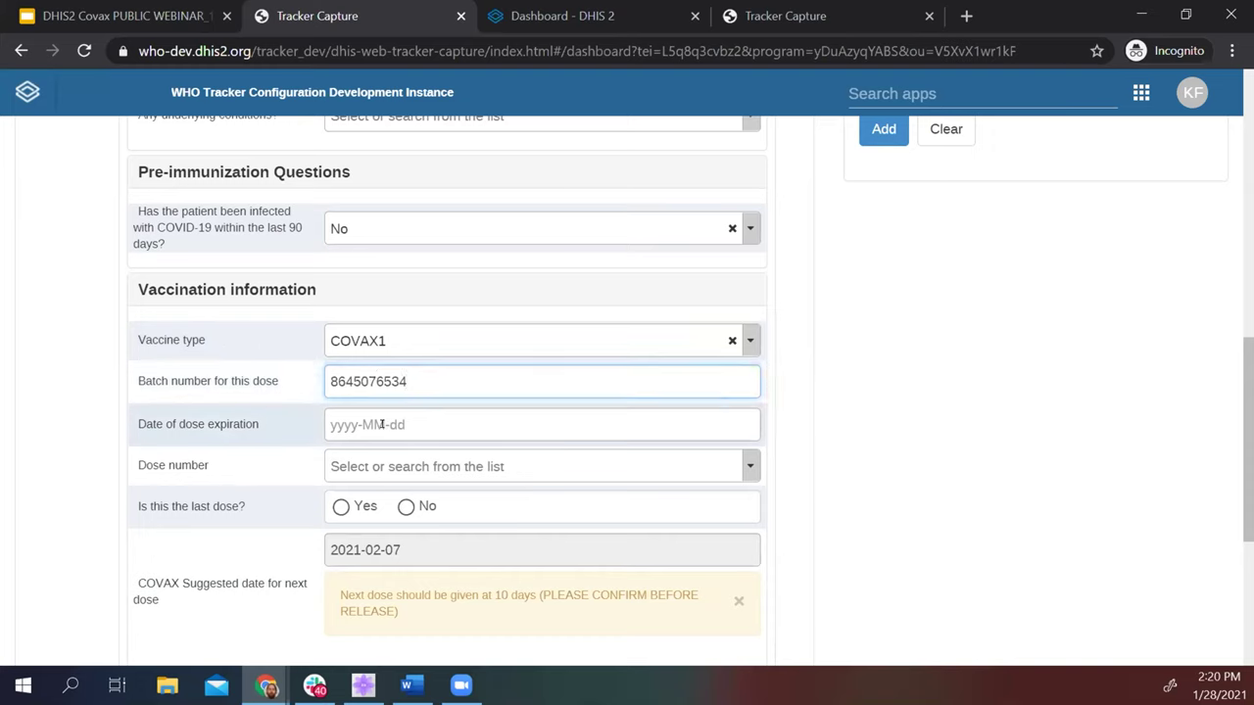
click(491, 189)
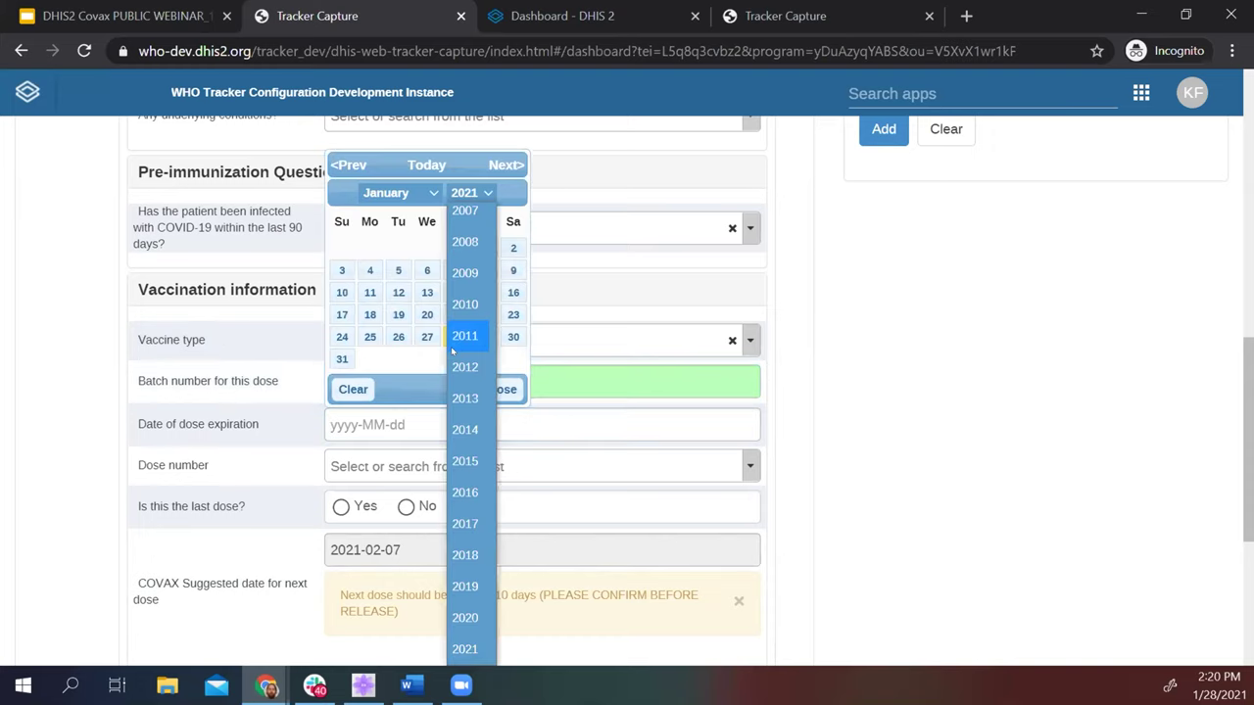
click(465, 486)
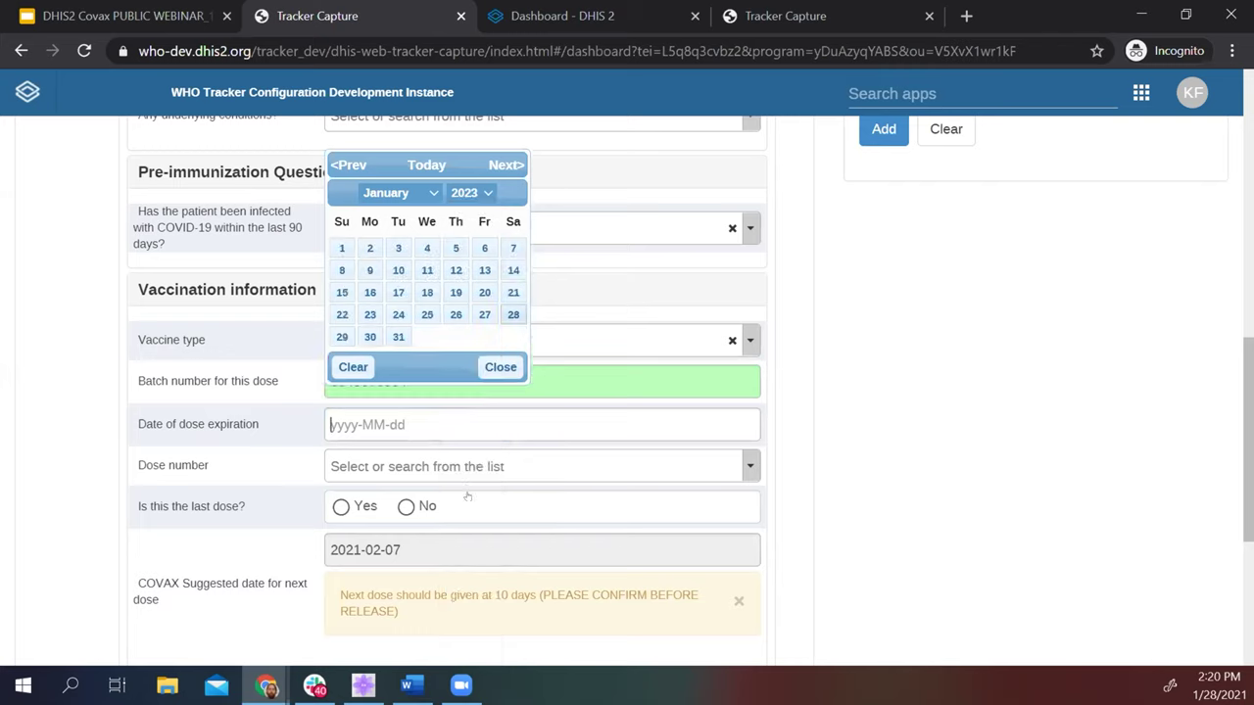
click(370, 248)
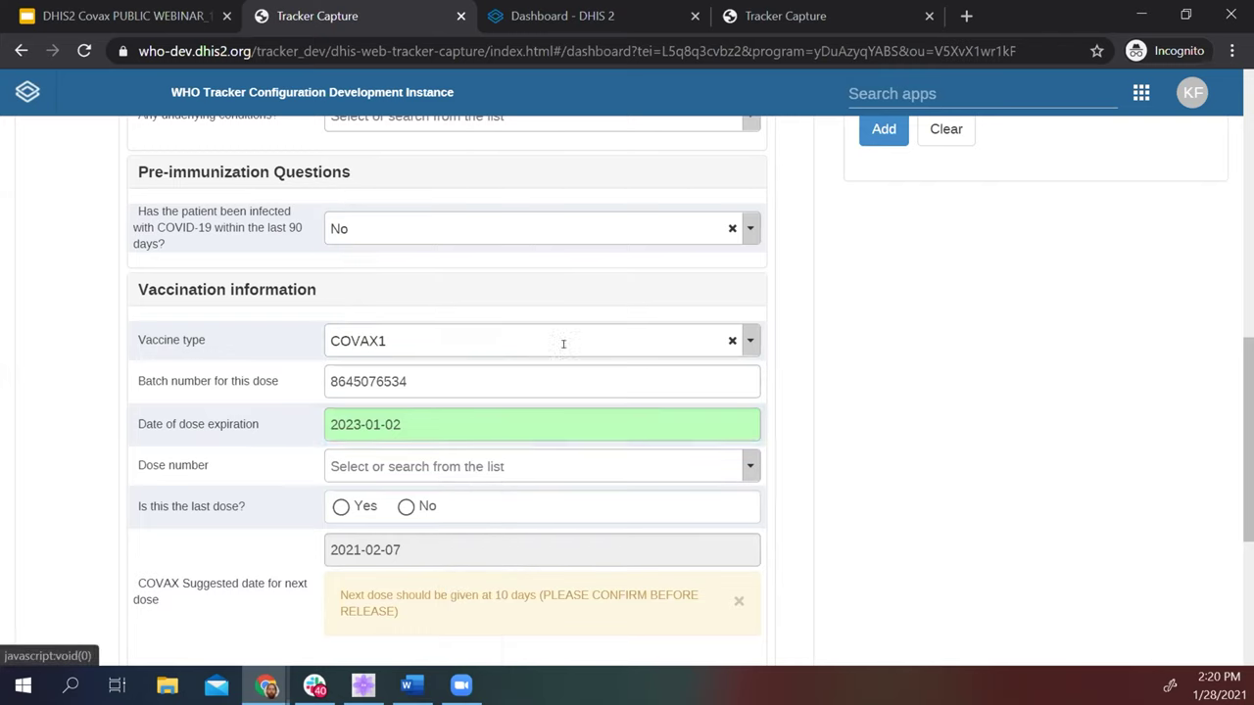
click(413, 466)
click(392, 551)
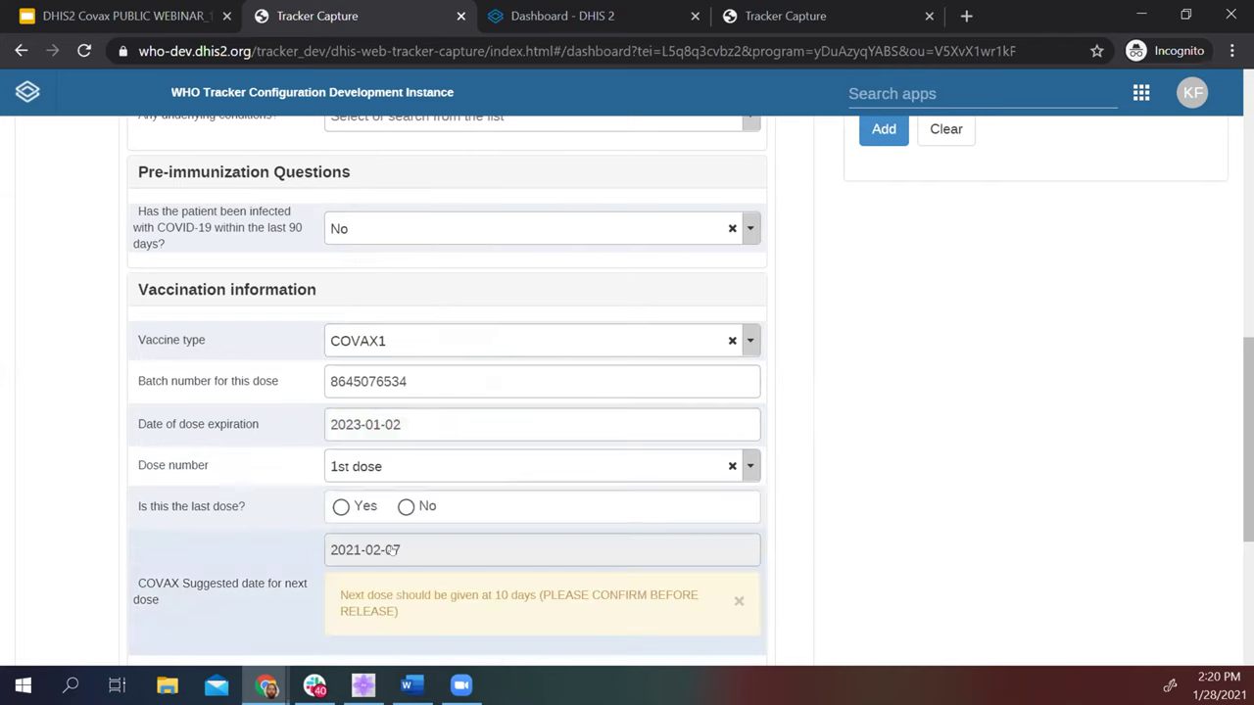
click(405, 507)
scroll(506, 363, down, 3)
scroll(516, 421, down, 1)
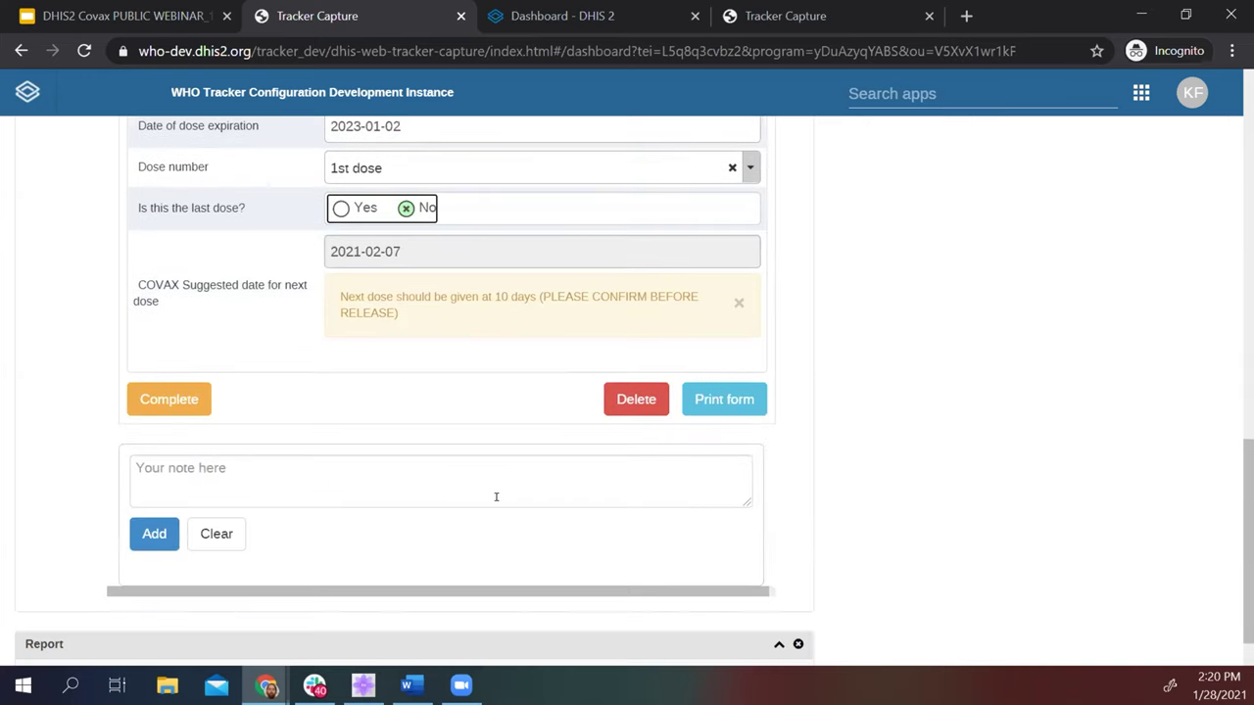
scroll(434, 441, up, 3)
click(196, 562)
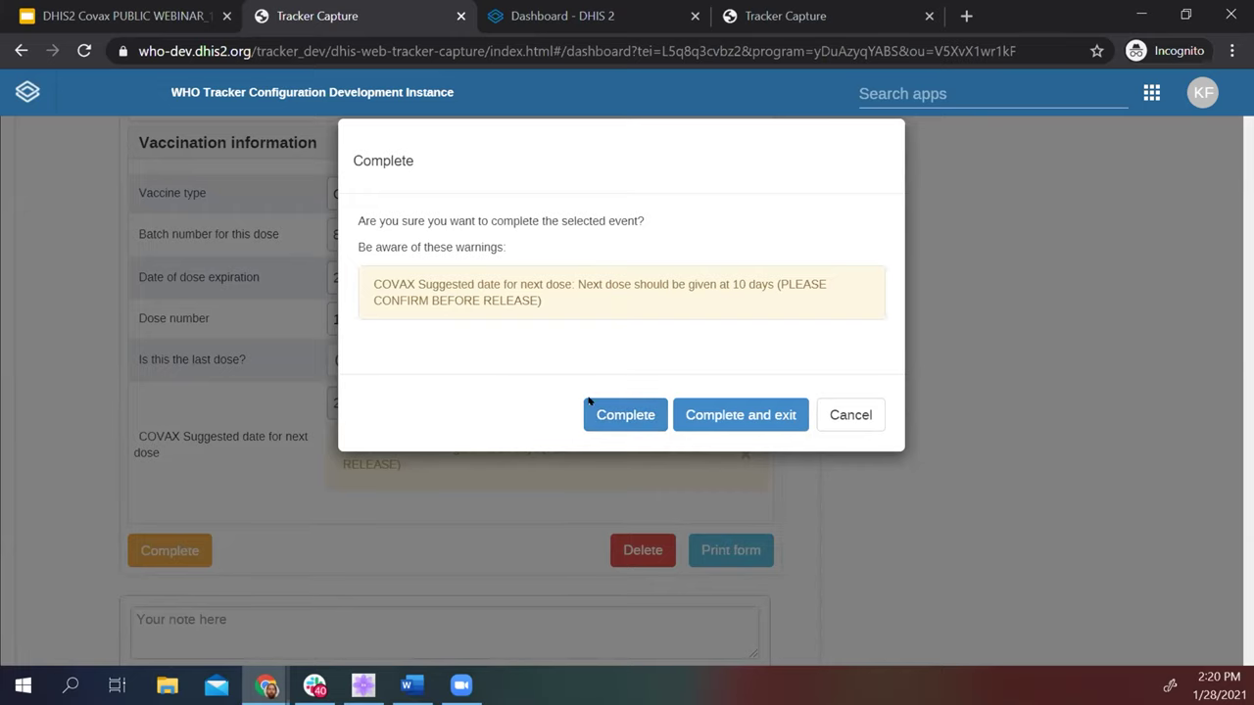
Confirm completion, save the next dose scheduled for 2021-02-07, and review the client dashboard.
click(632, 415)
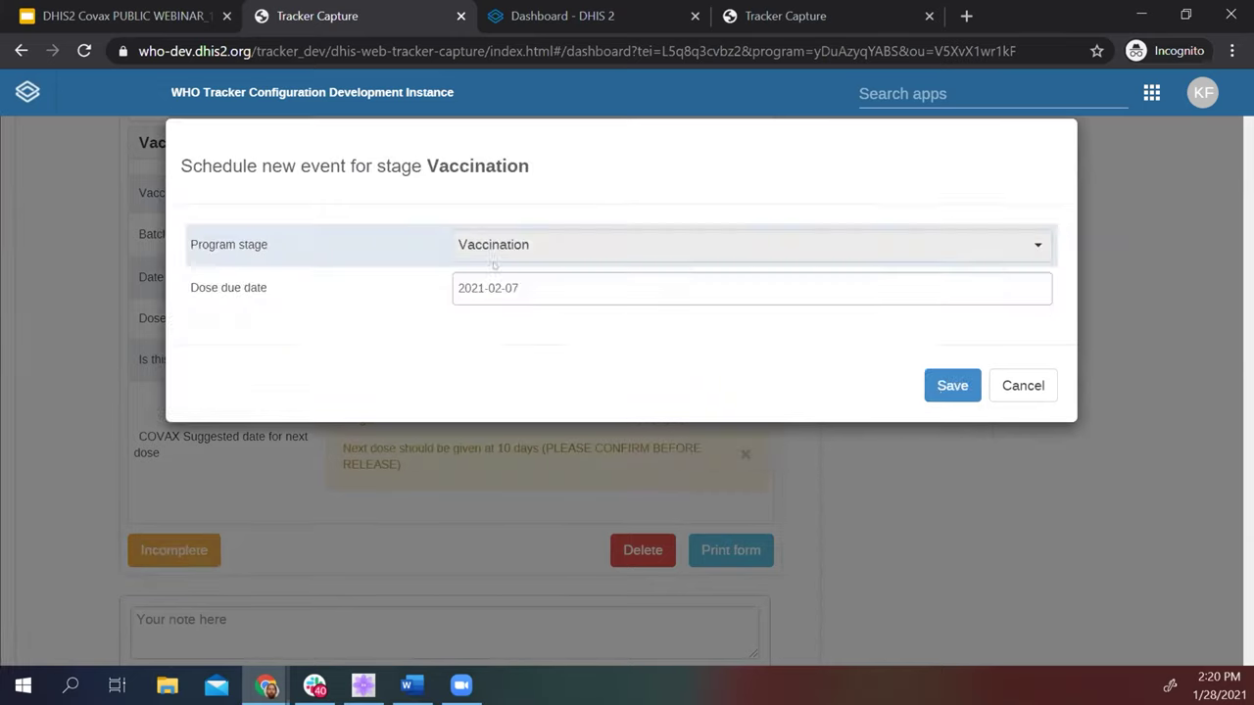
click(952, 385)
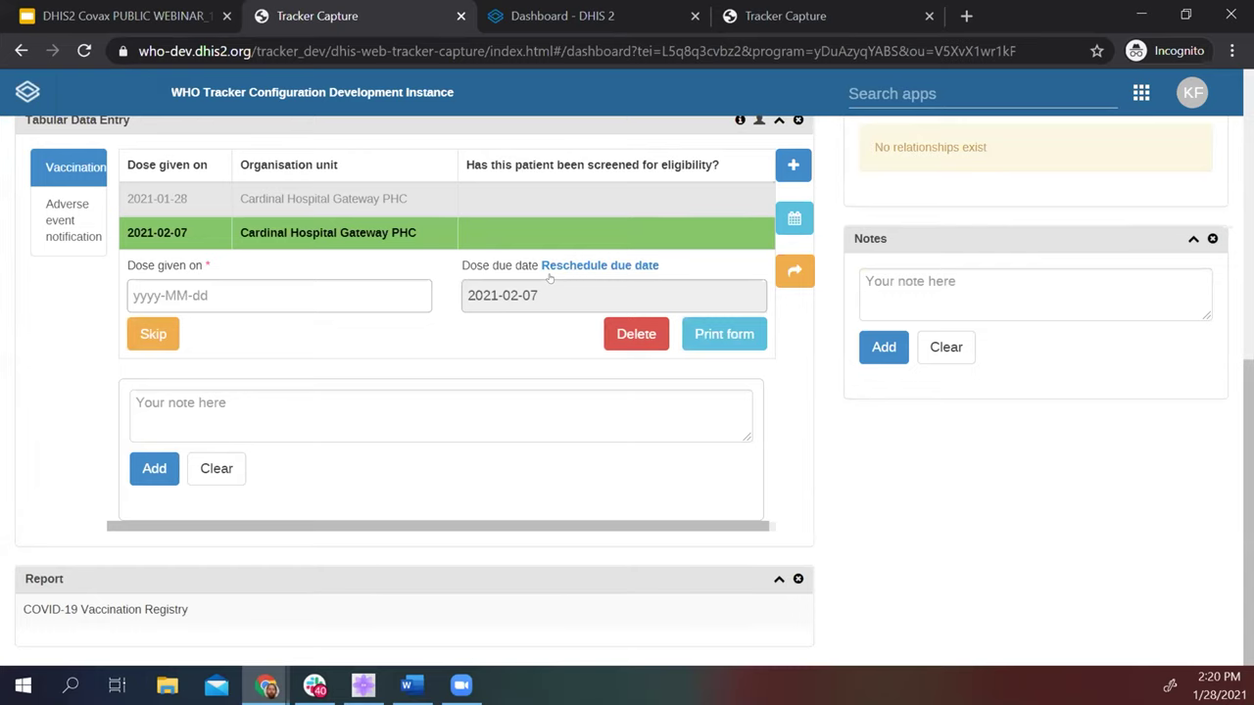
scroll(447, 352, up, 2)
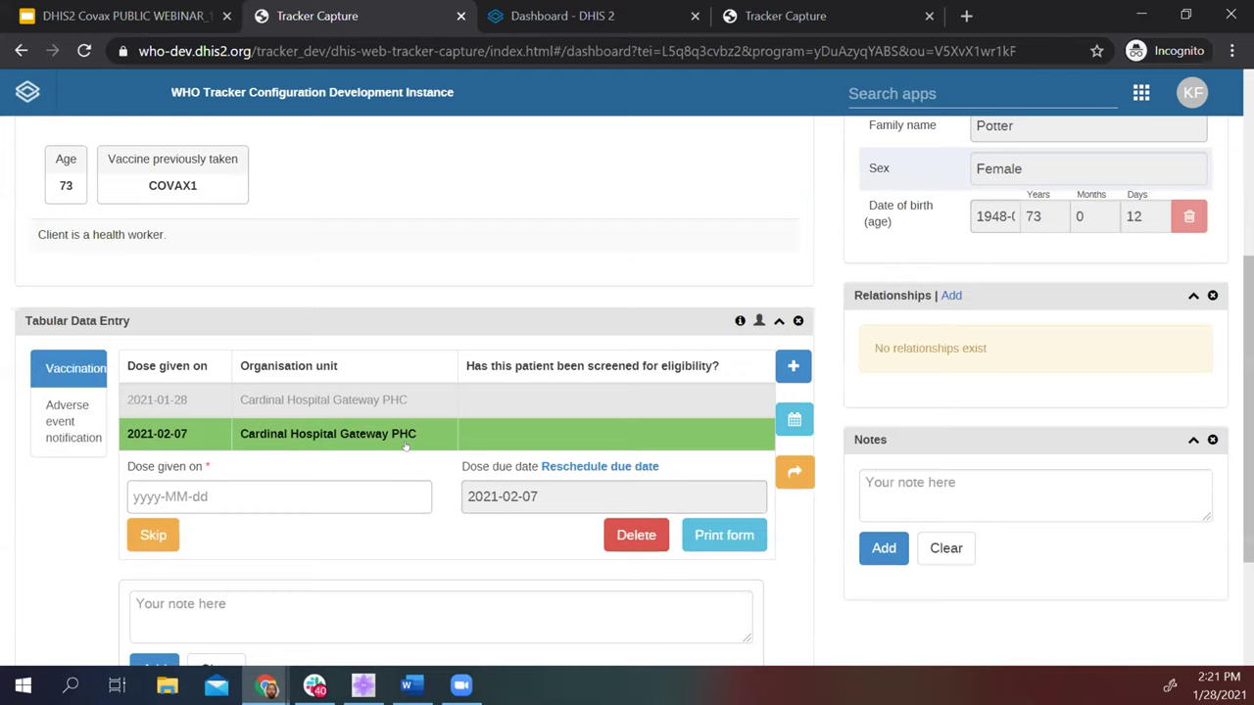
scroll(541, 447, up, 4)
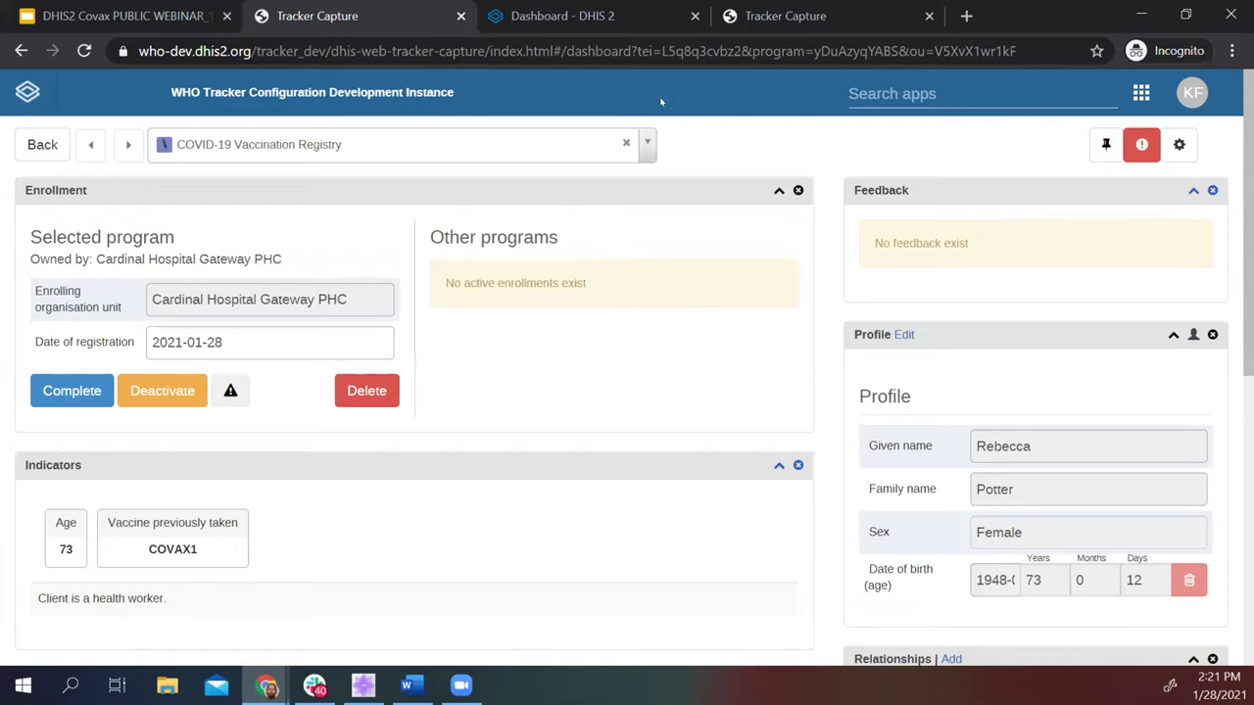
double_click(1058, 35)
Switch to the Dashboard - DHIS 2 tab and maximize the browser window.
click(646, 125)
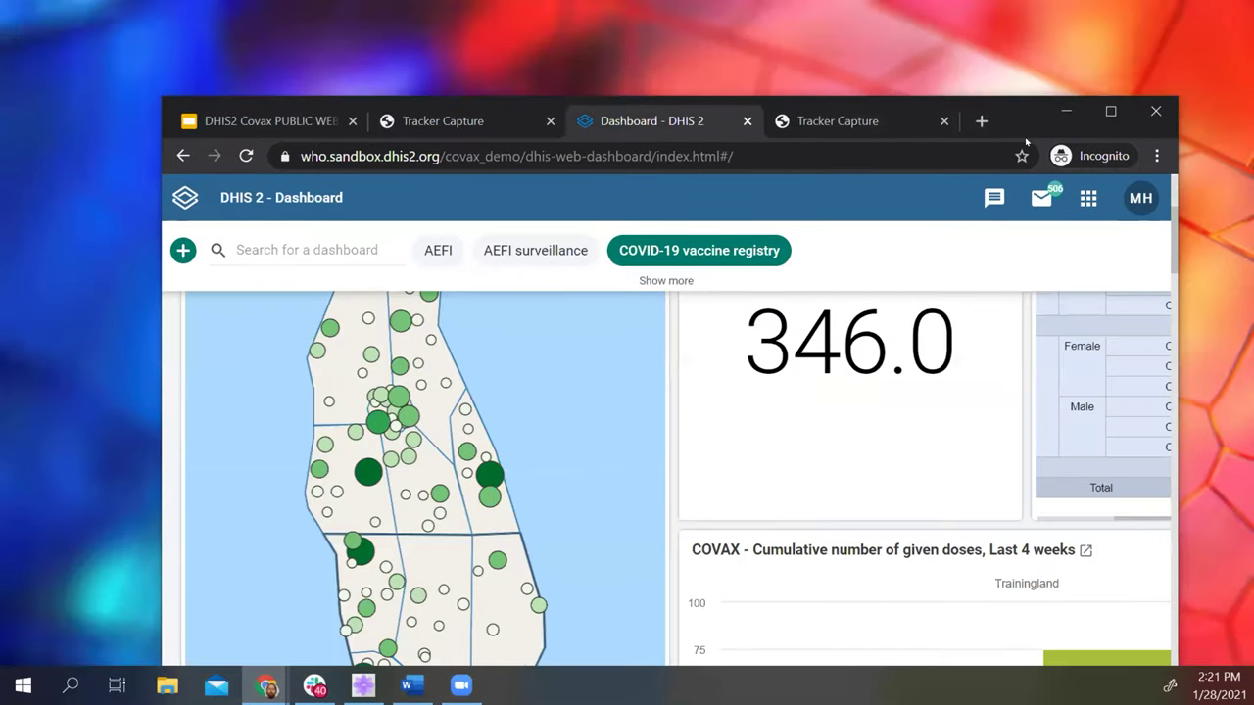
key(super+Right)
key(super+Up)
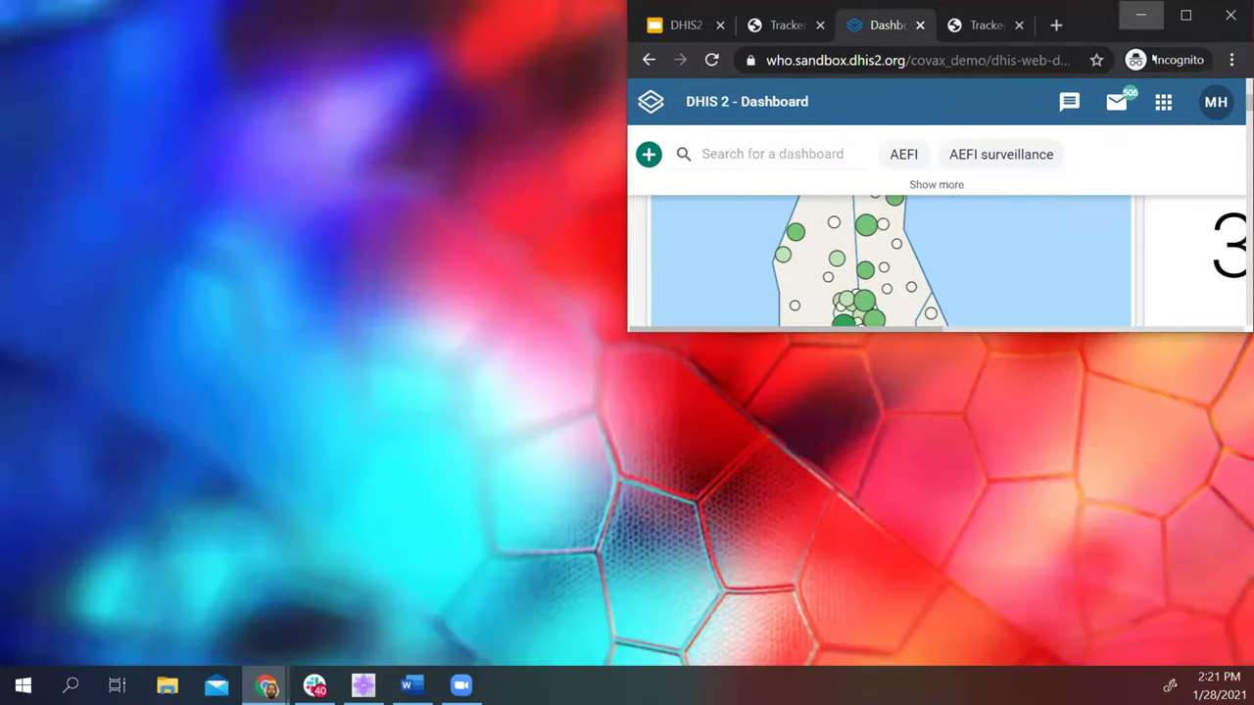
click(1185, 15)
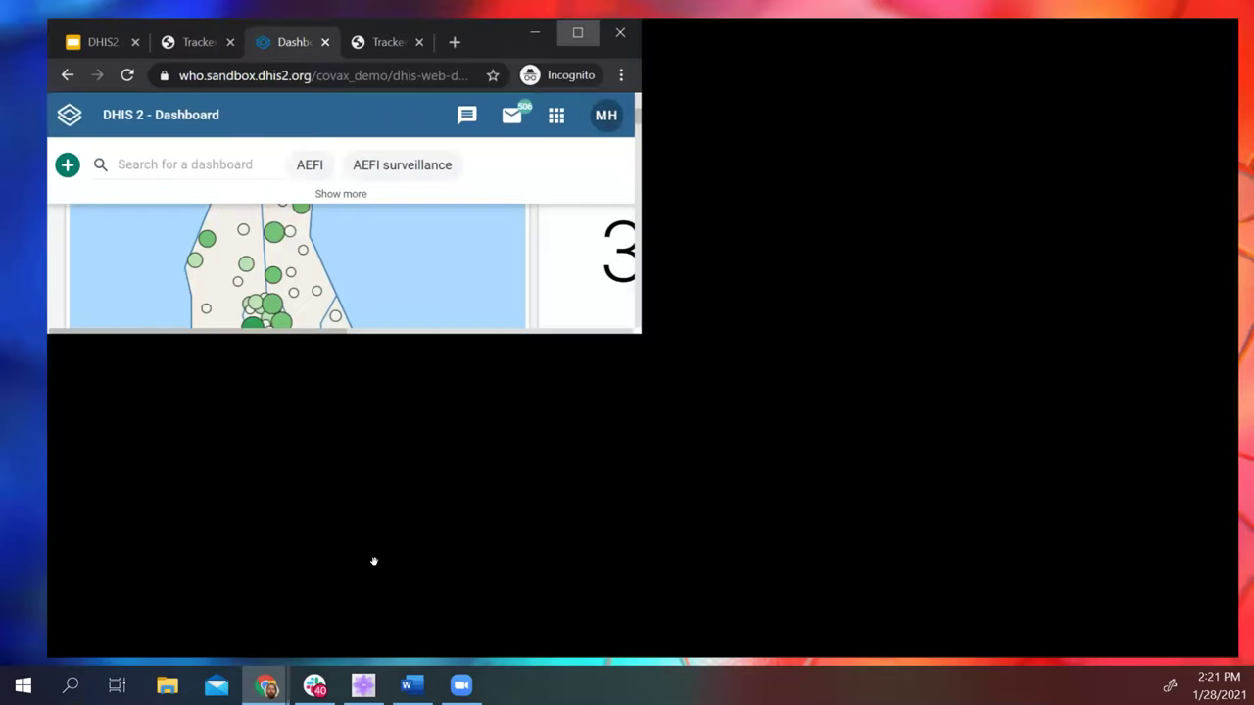
Scroll through the COVID-19 vaccine registry items and open the COVAX vaccine uptake pie chart in Data Visualizer.
scroll(548, 416, up, 1)
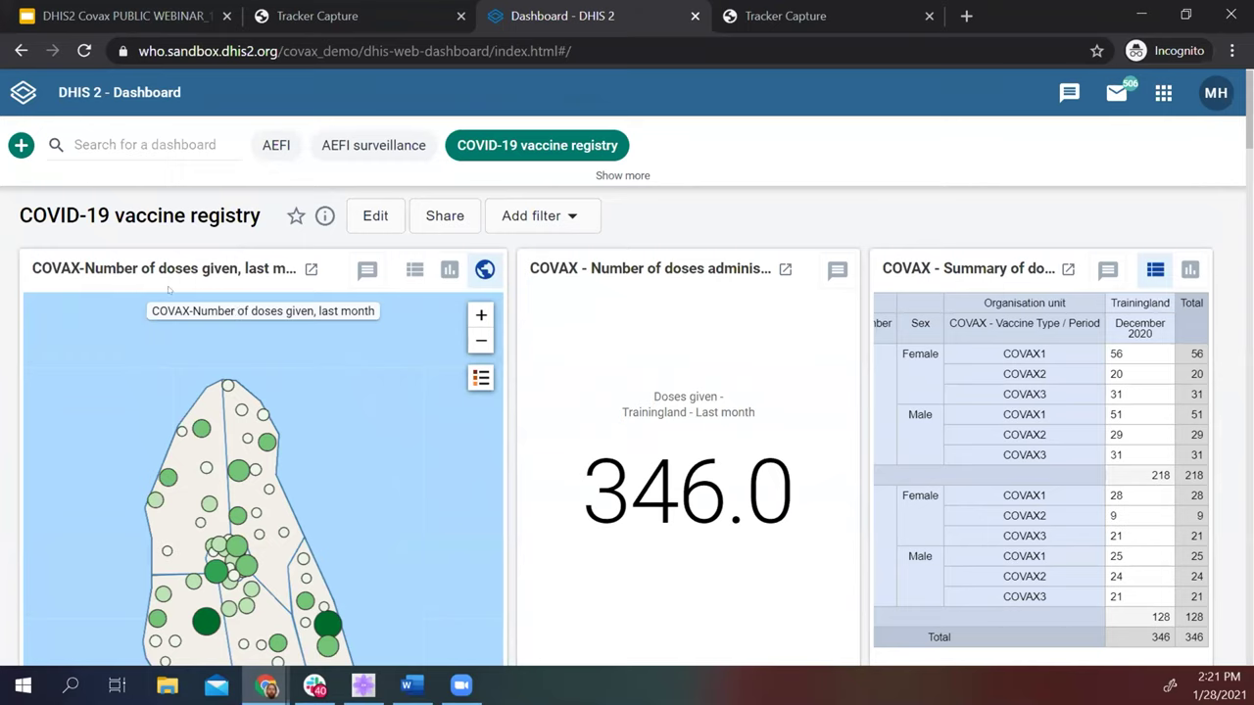
scroll(311, 414, down, 3)
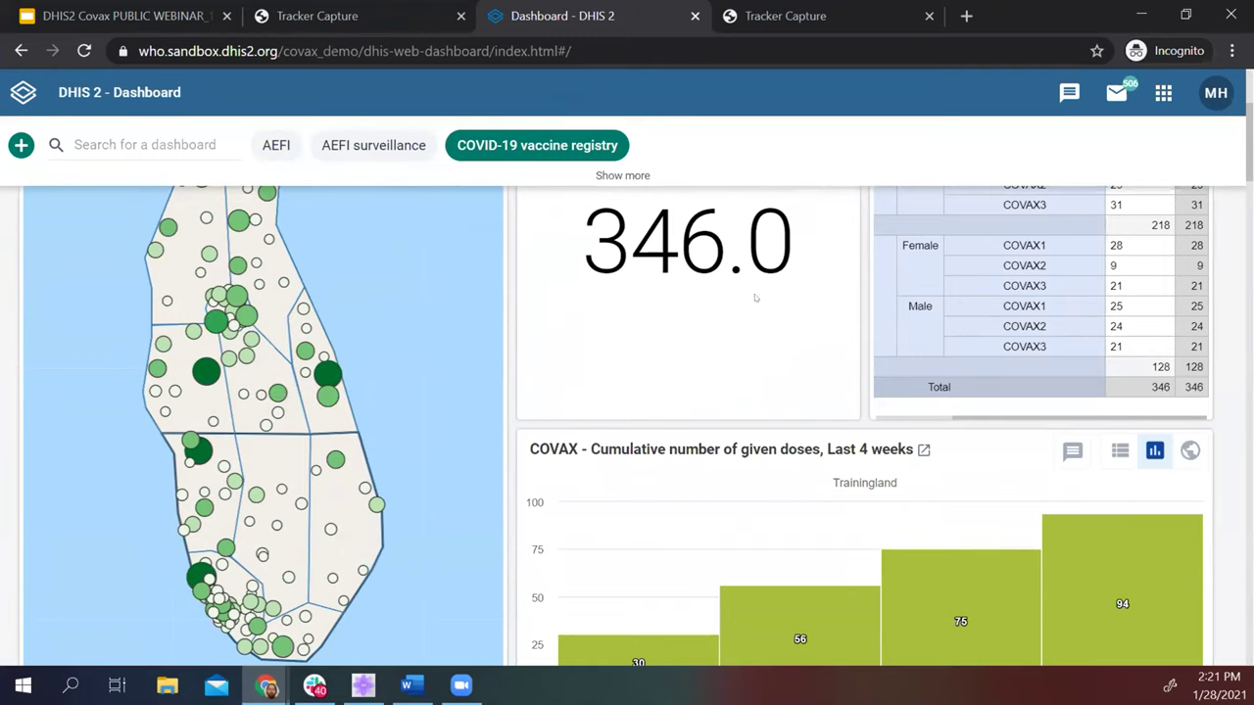
scroll(881, 382, up, 1)
scroll(881, 382, up, 2)
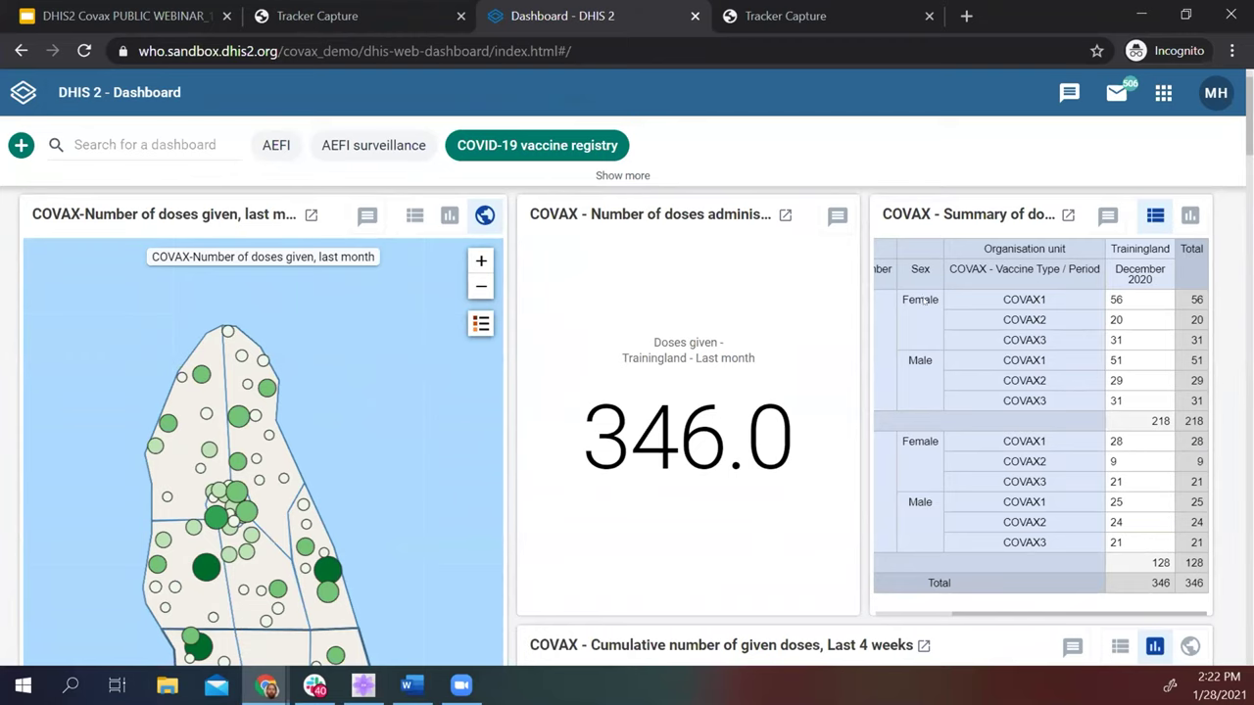
scroll(915, 372, down, 4)
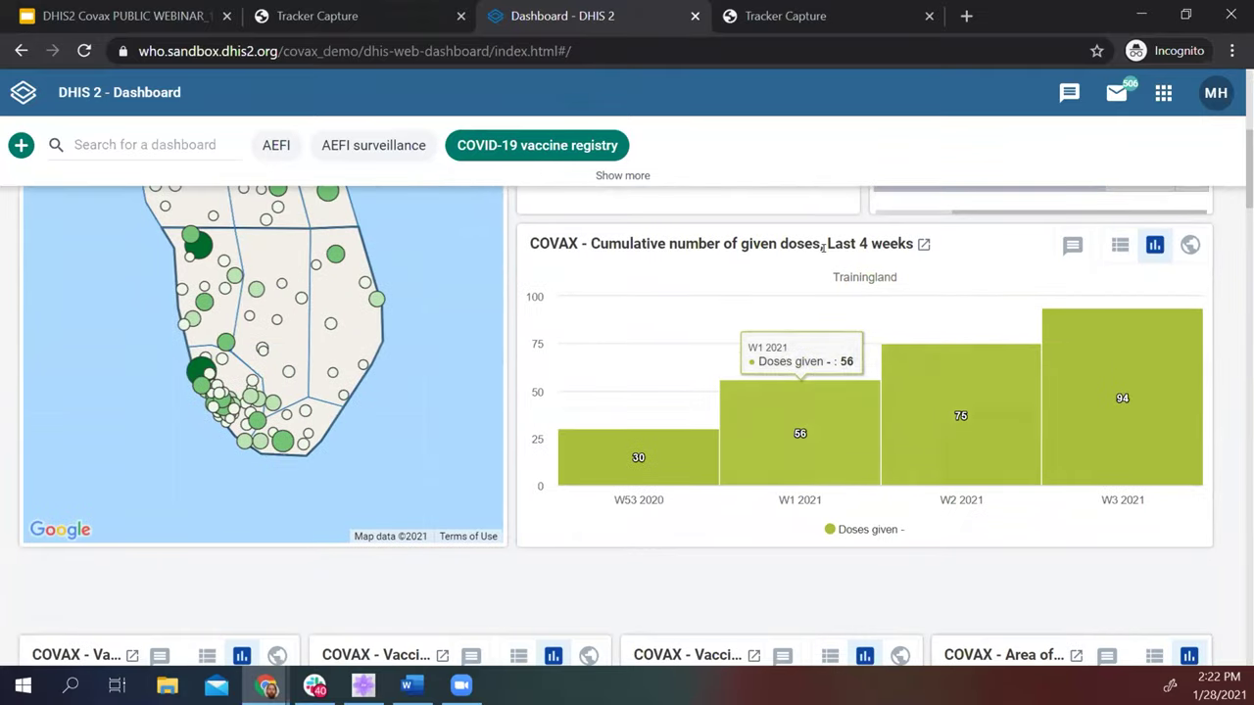
scroll(1009, 301, down, 4)
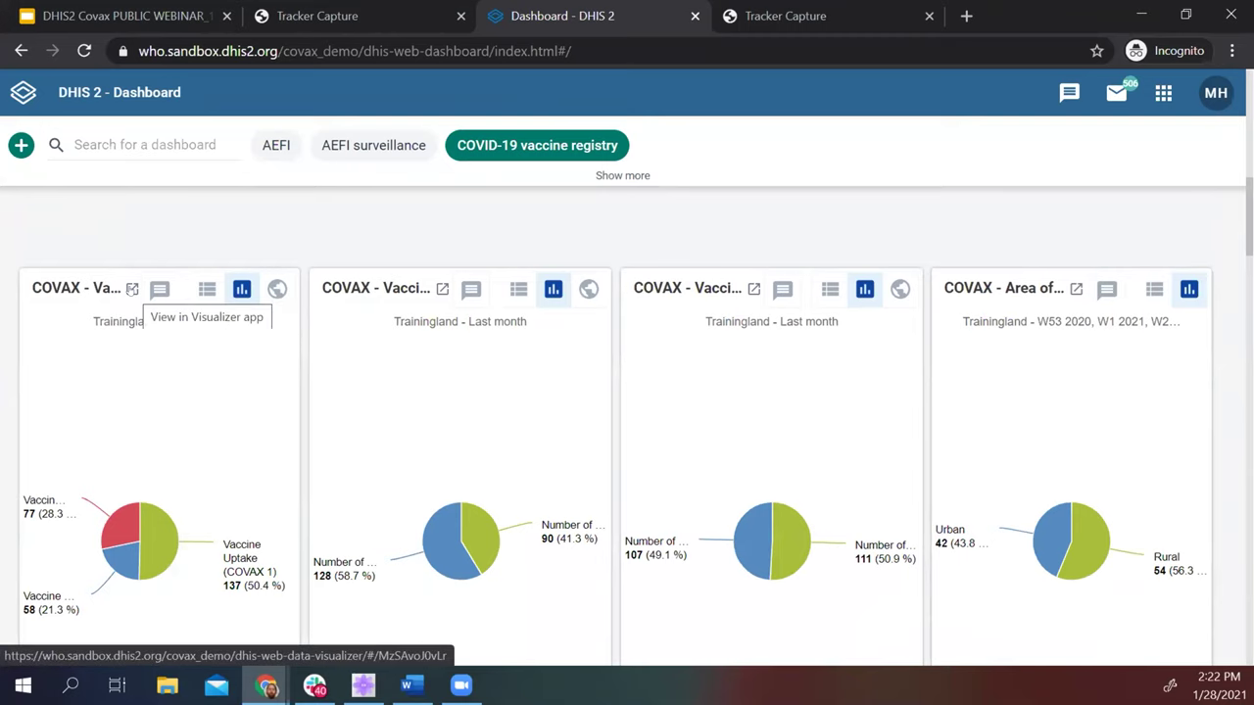
click(132, 289)
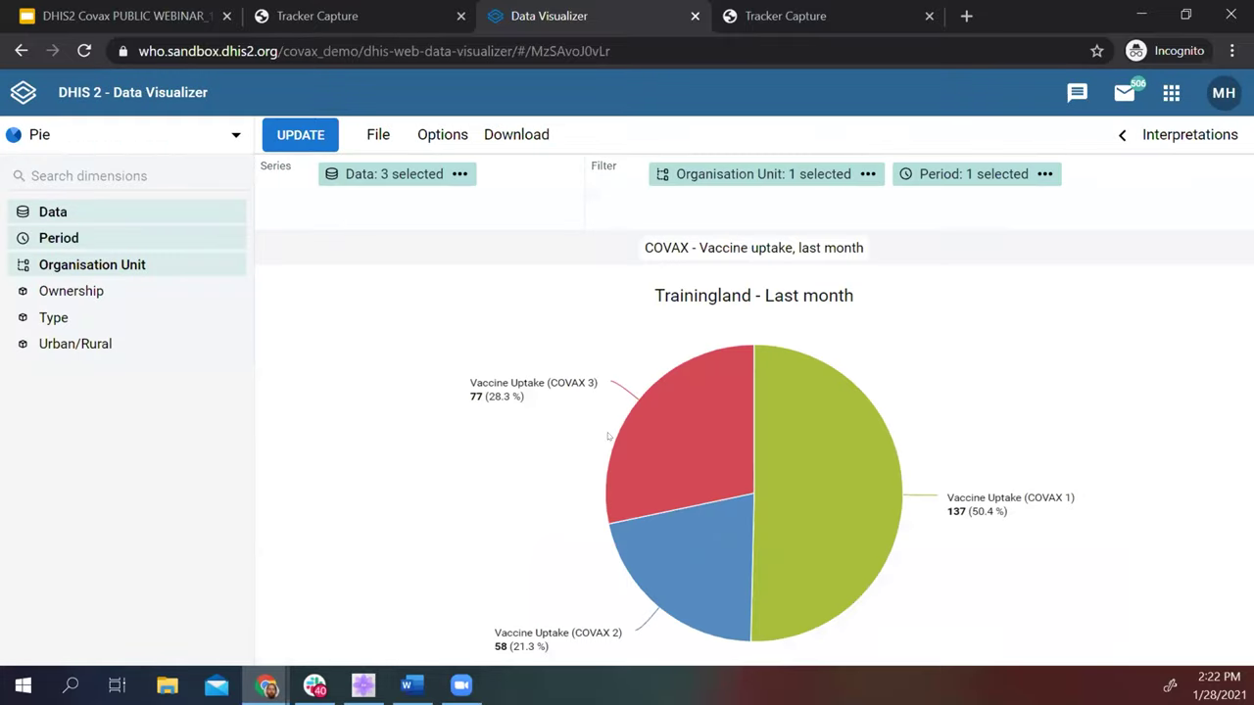
Switch the pie chart's organisation unit from the user's own unit to Trainingland.
click(101, 266)
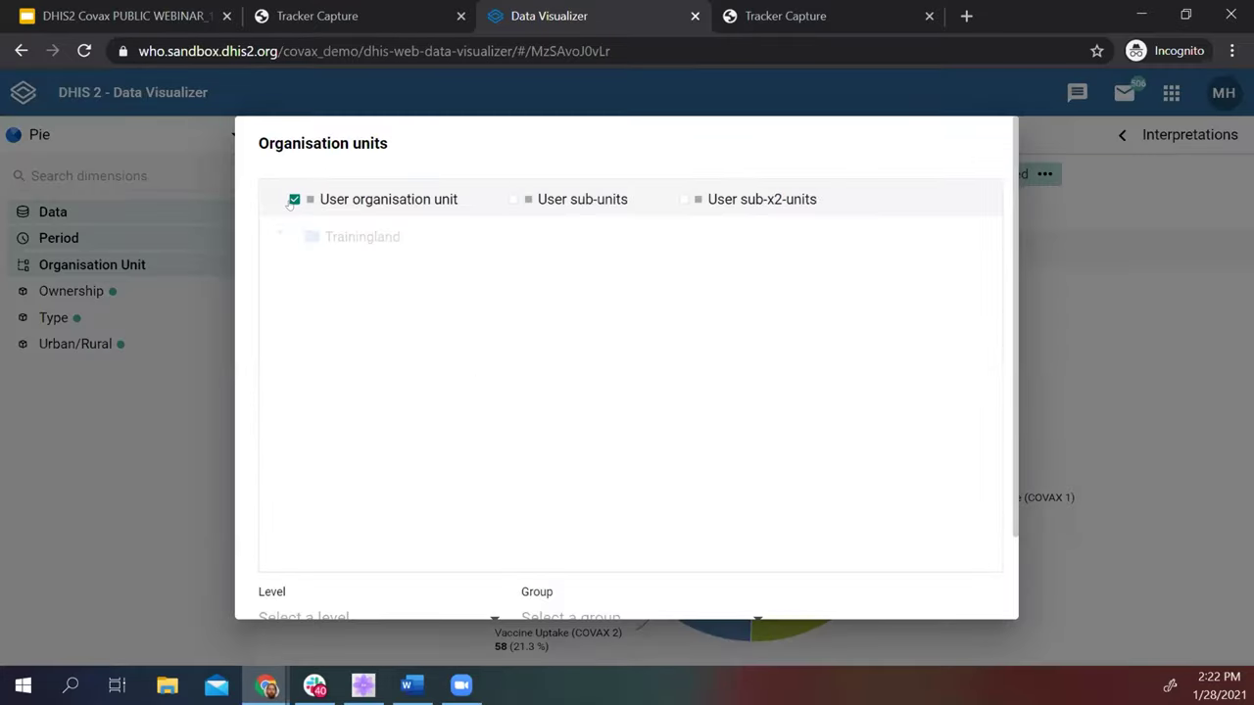
click(294, 200)
click(294, 235)
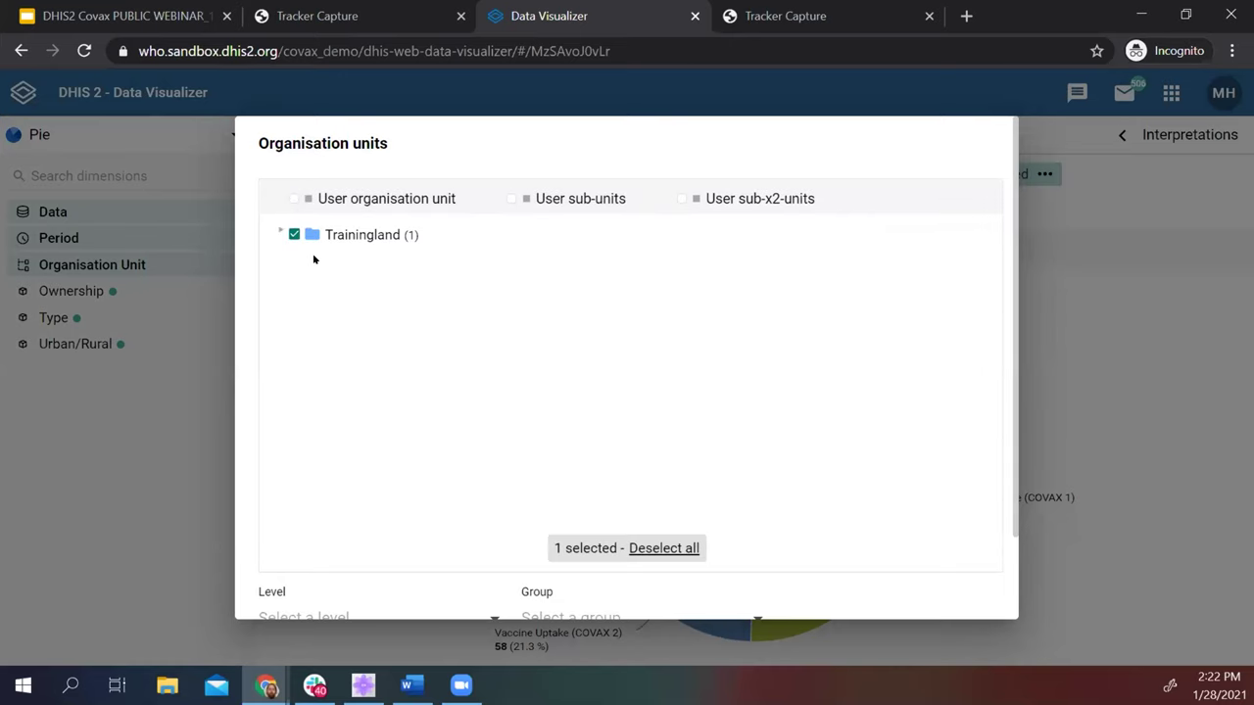
click(1217, 342)
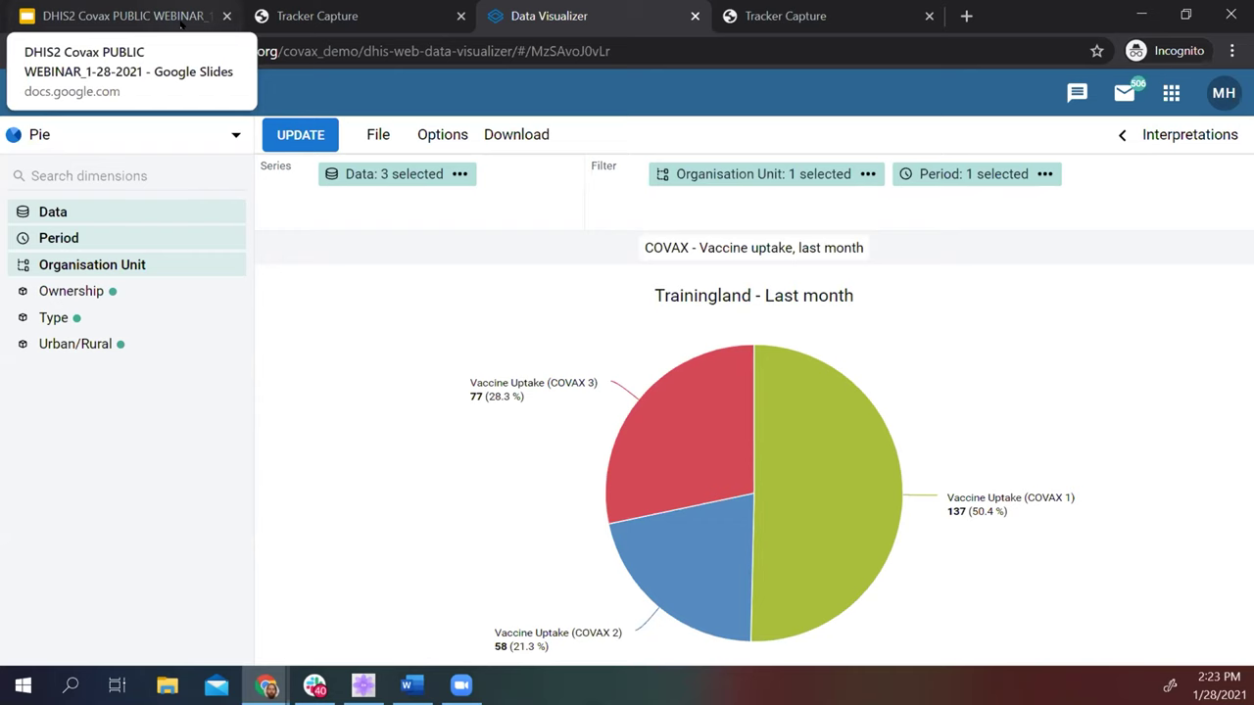
Present the Digital Certificates slide in Google Slides, then exit the slideshow.
click(181, 23)
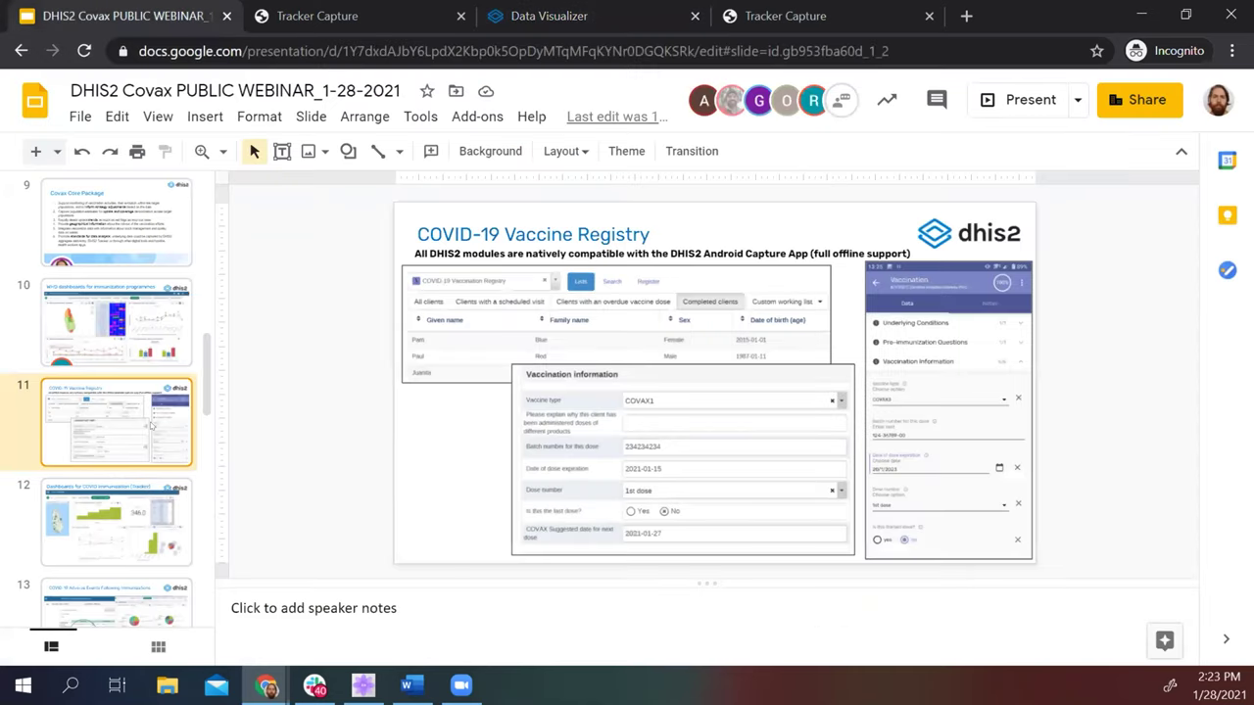
click(1022, 95)
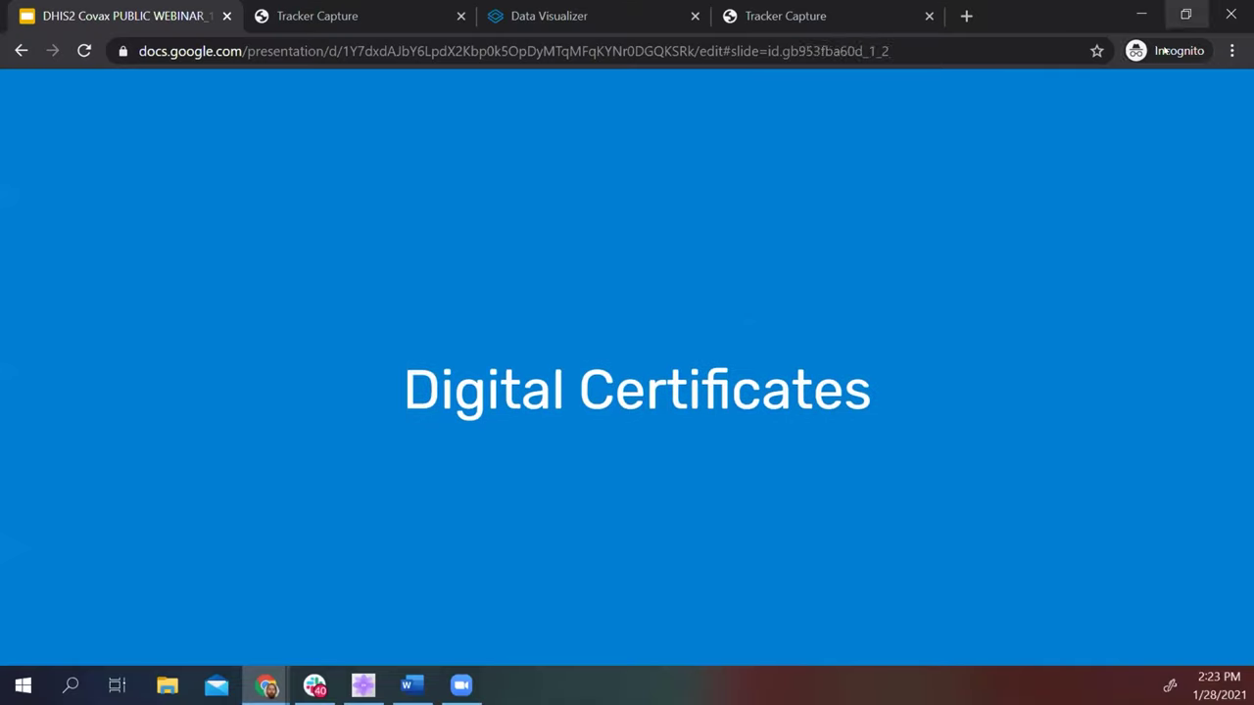
key(Escape)
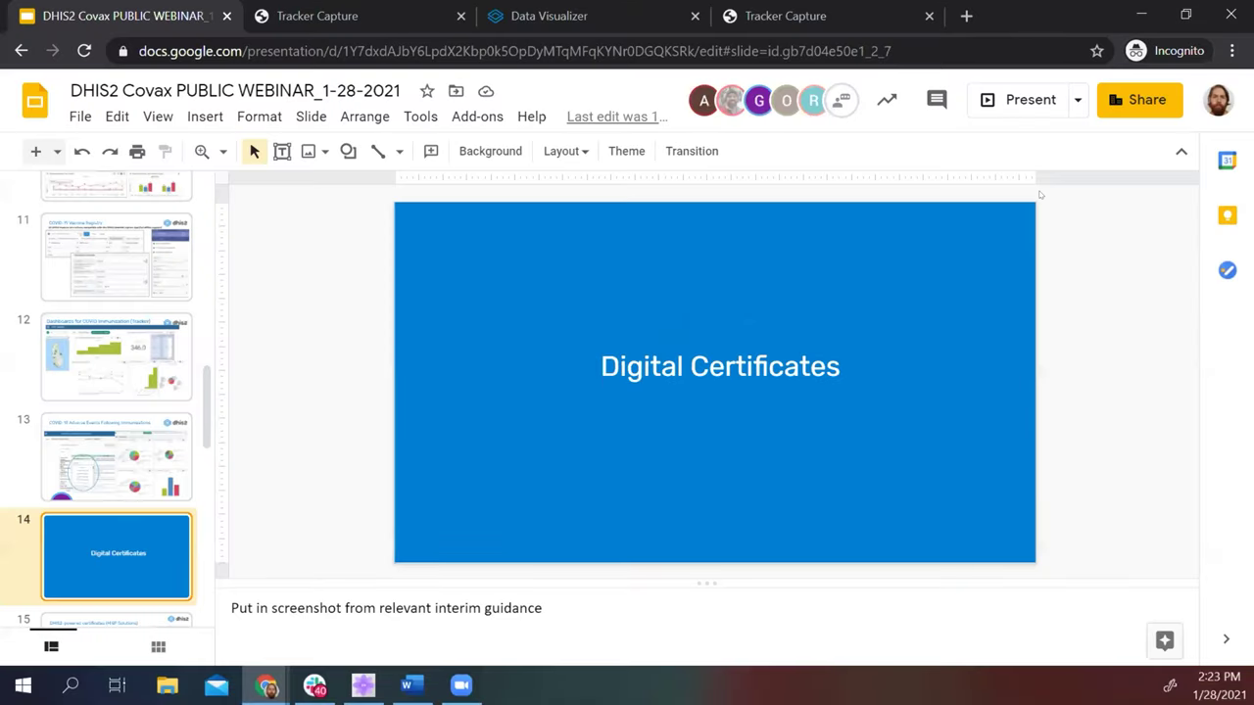
Bring up the other client's AEFI report form in Tracker Capture, maximized.
key(super+Down)
click(913, 231)
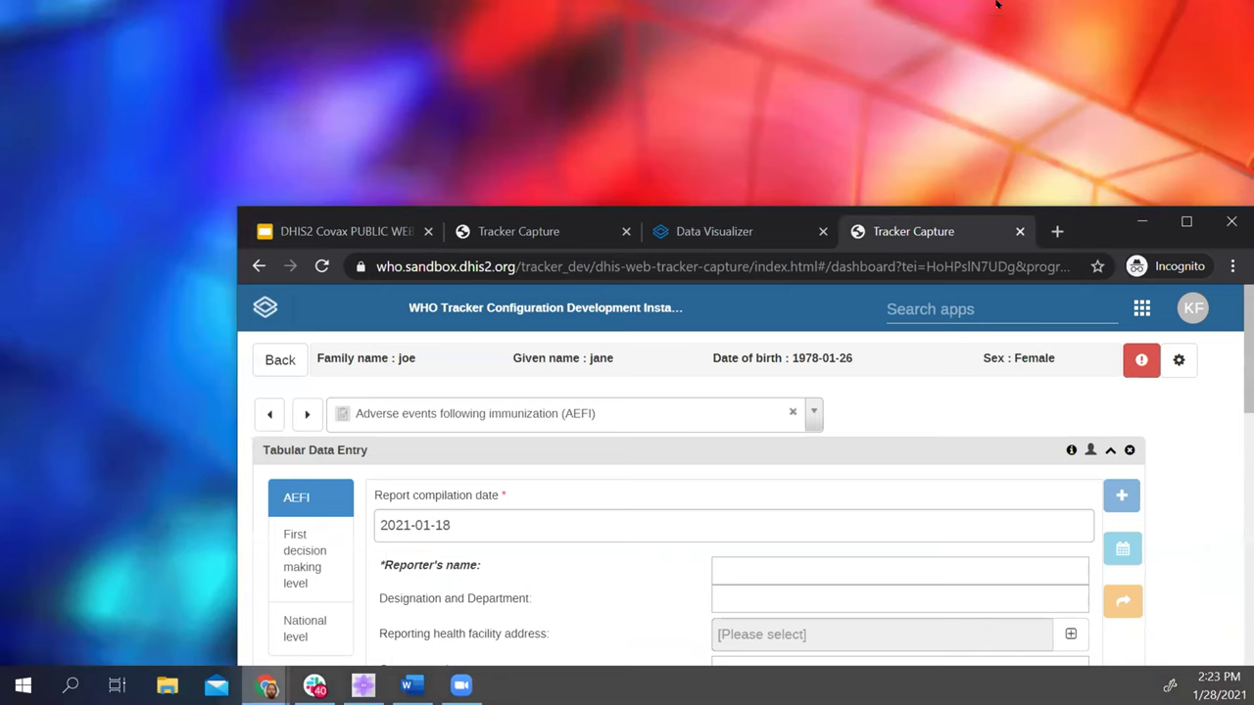
key(super+Up)
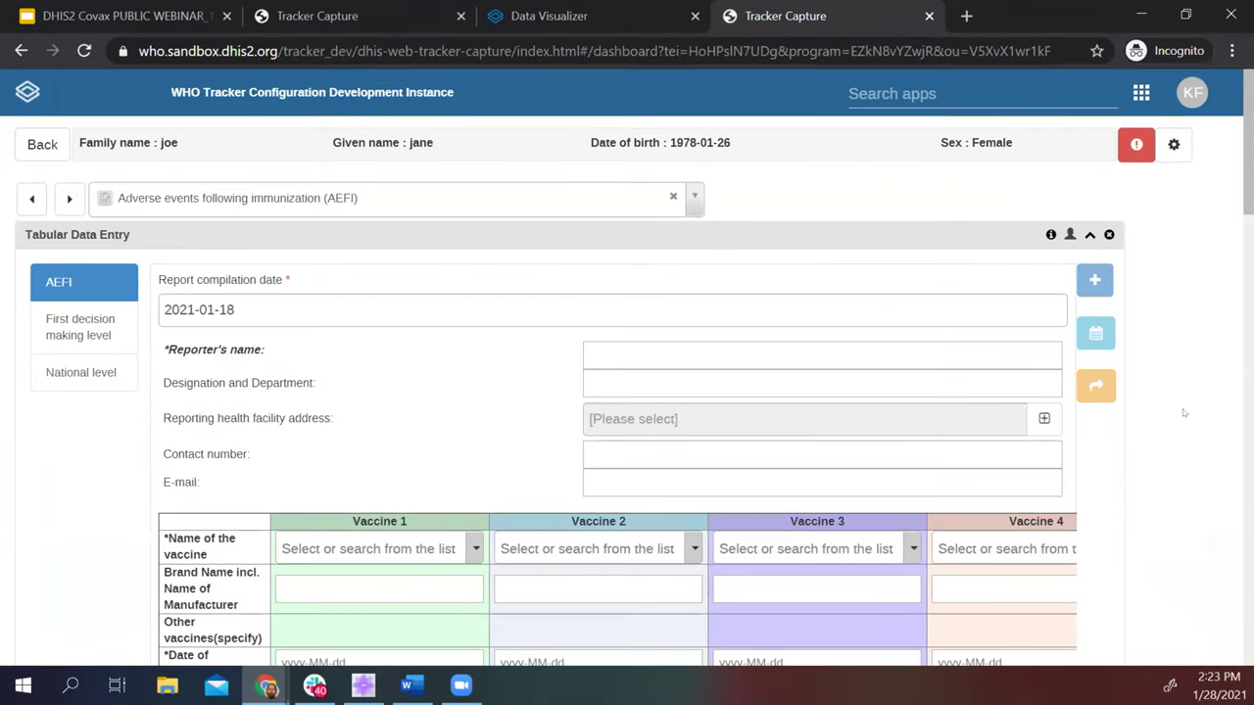